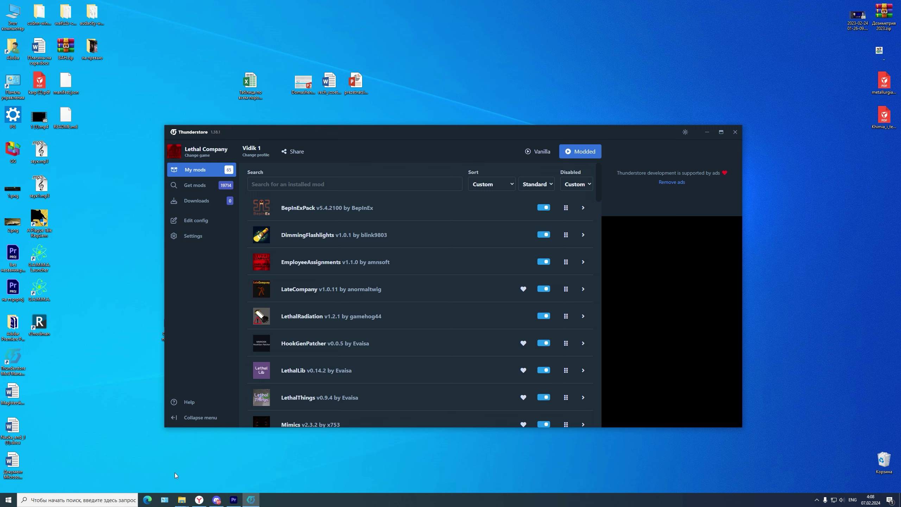
- Switch to the browser and open the Thunderstore app page and the r2modman package page in new tabs
{"action": "left_click", "coordinate": [199, 500]}
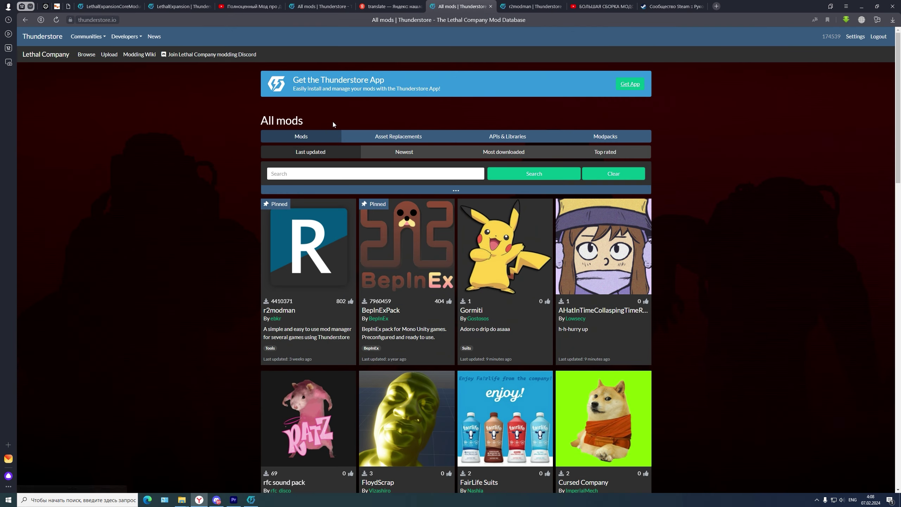
{"action": "left_click", "coordinate": [630, 83]}
{"action": "right_click", "coordinate": [306, 273]}
{"action": "left_click", "coordinate": [337, 279]}
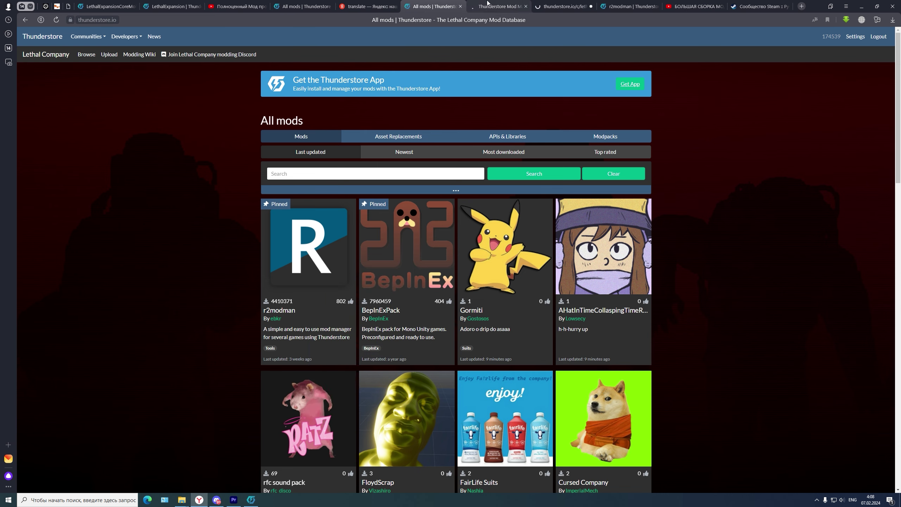
{"action": "left_click", "coordinate": [500, 6]}
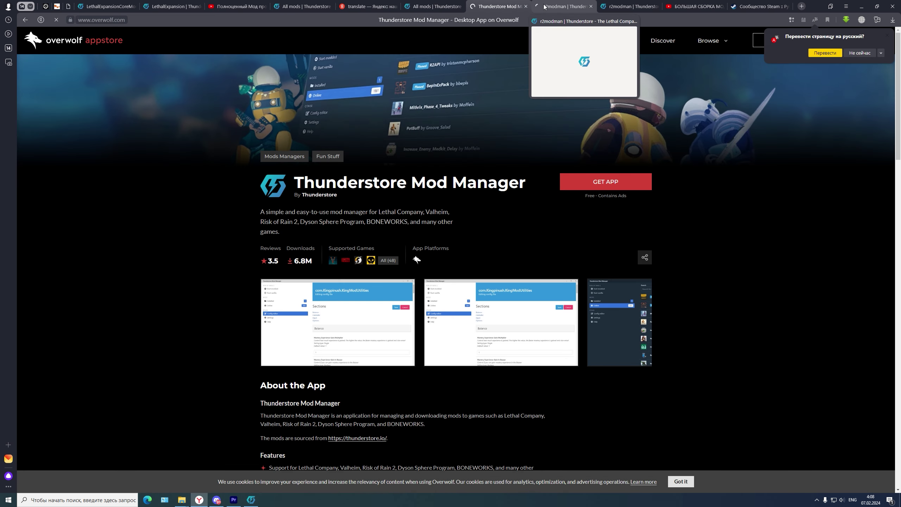
{"action": "left_click", "coordinate": [544, 6]}
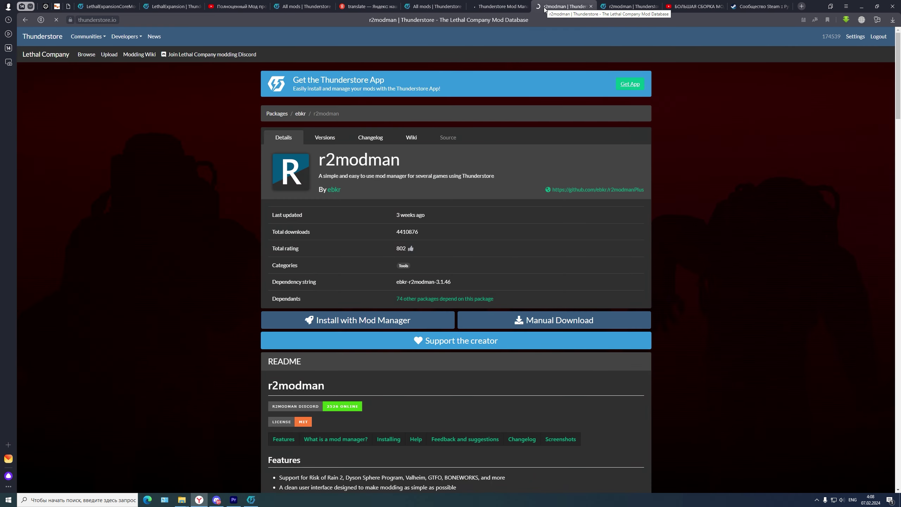
- Download the Thunderstore Mod Manager installer from its Overwolf page and remove the file from the downloads list
{"action": "left_click", "coordinate": [500, 6]}
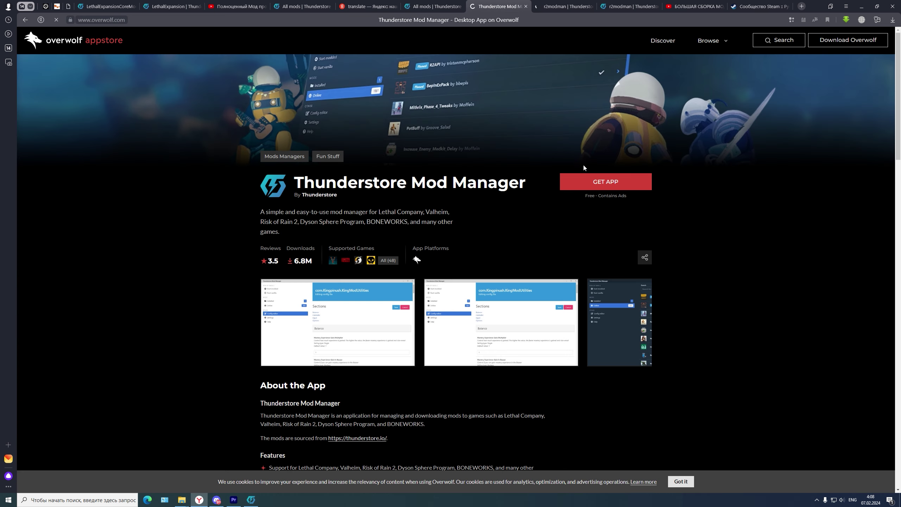
{"action": "left_click", "coordinate": [584, 178]}
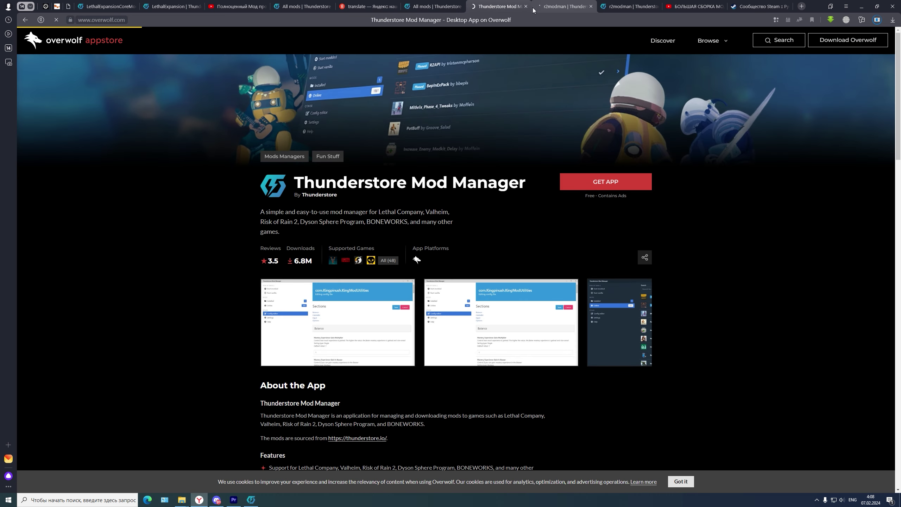
{"action": "left_click", "coordinate": [526, 7]}
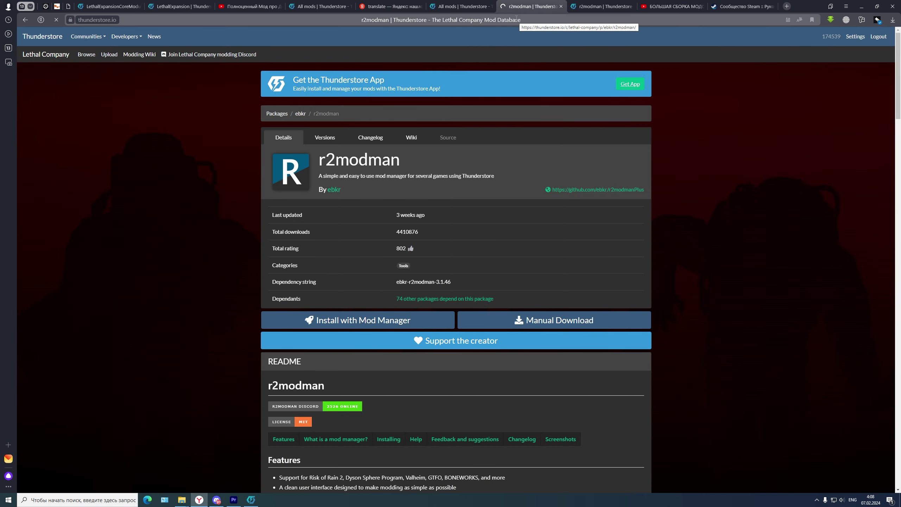
{"action": "left_click", "coordinate": [893, 19]}
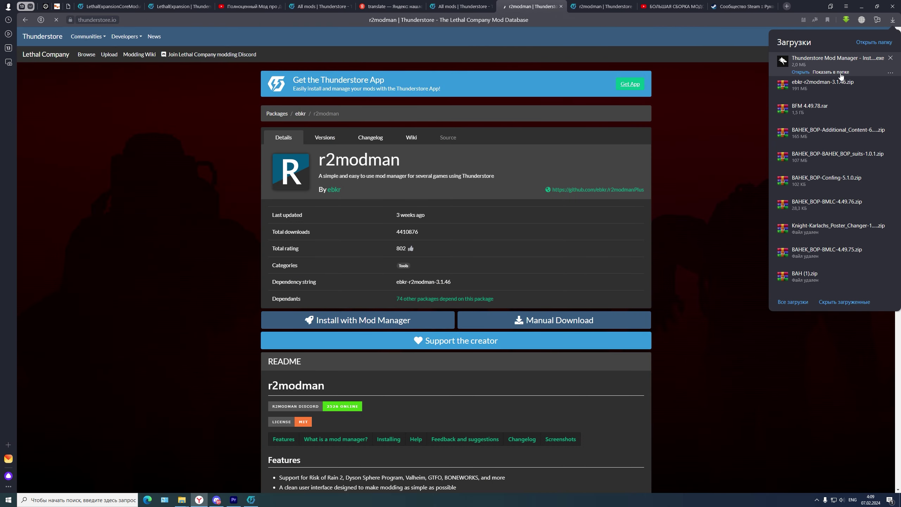
{"action": "left_click", "coordinate": [894, 59]}
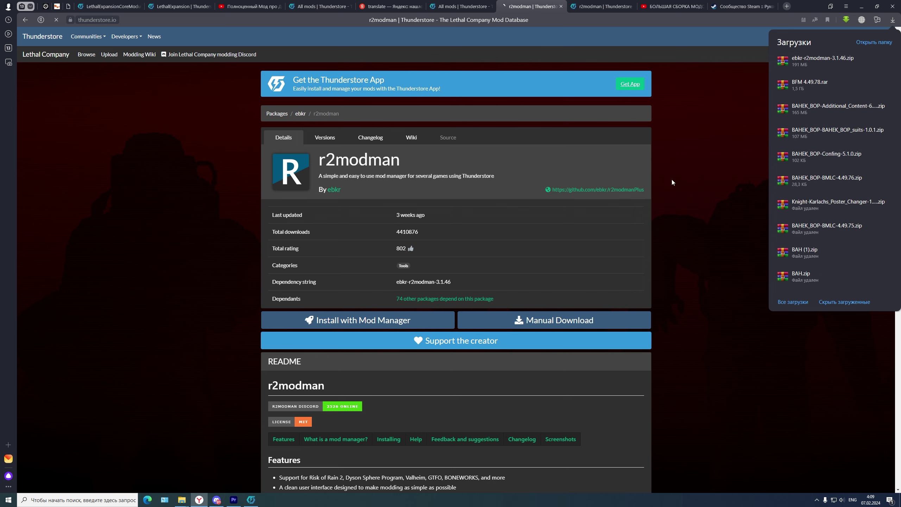
- Examine the version history of r2modman and highlight the newest version number, 3.1.46
{"action": "left_click", "coordinate": [327, 142]}
{"action": "scroll", "coordinate": [387, 271], "scroll_direction": "down", "scroll_amount": 6}
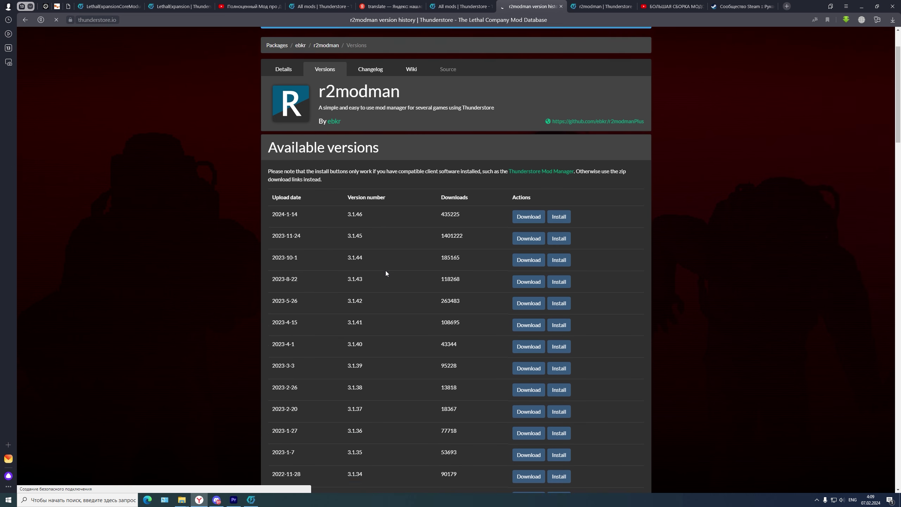
{"action": "scroll", "coordinate": [371, 332], "scroll_direction": "up", "scroll_amount": 6}
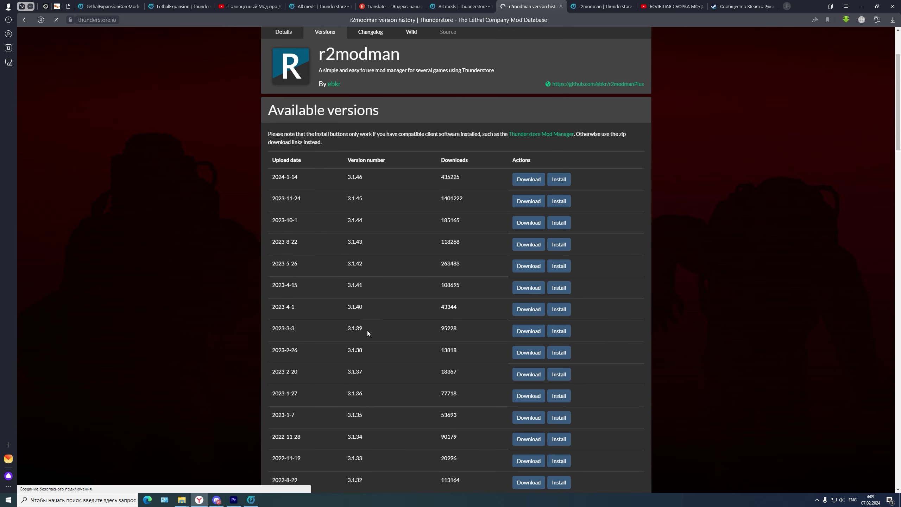
{"action": "double_click", "coordinate": [355, 283]}
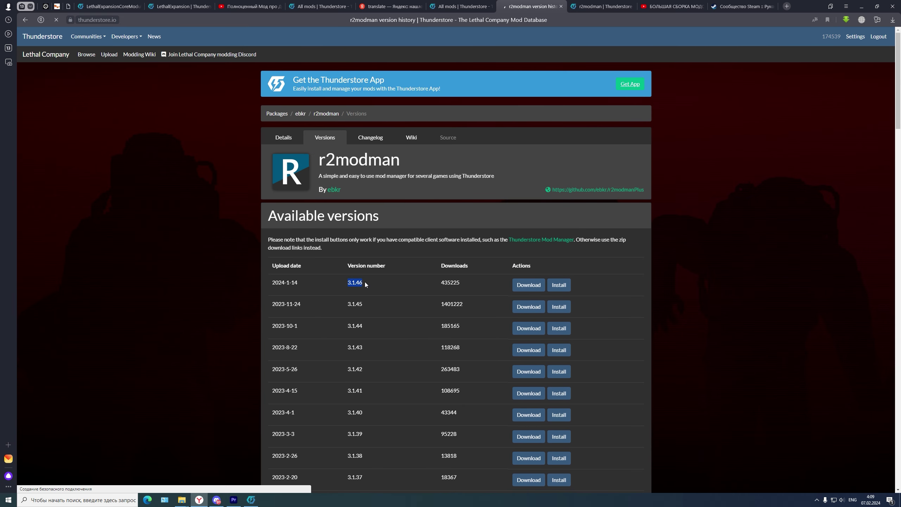
- Request the manual download of r2modman from its package details and minimize the browser
{"action": "left_click", "coordinate": [298, 138]}
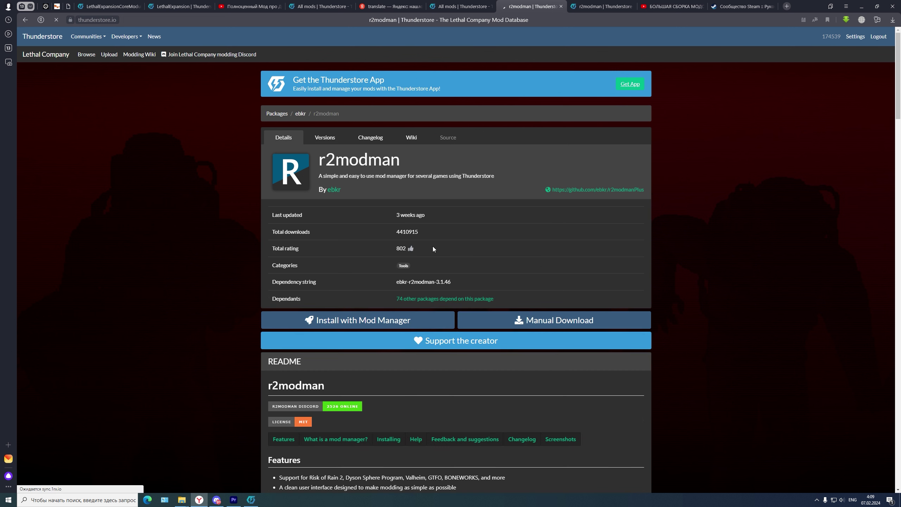
{"action": "left_click", "coordinate": [533, 322]}
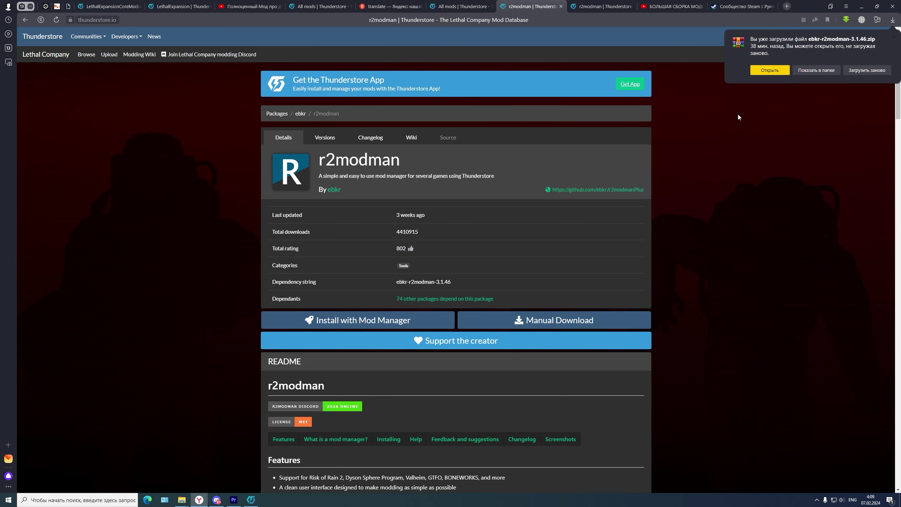
{"action": "left_click", "coordinate": [862, 7]}
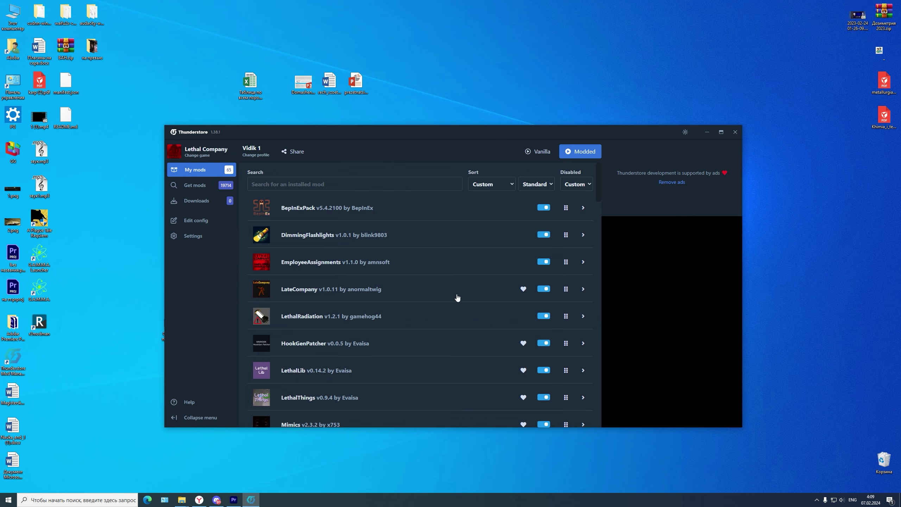
- Launch r2modman, search the game list for "let" and select Lethal Company
{"action": "double_click", "coordinate": [40, 324]}
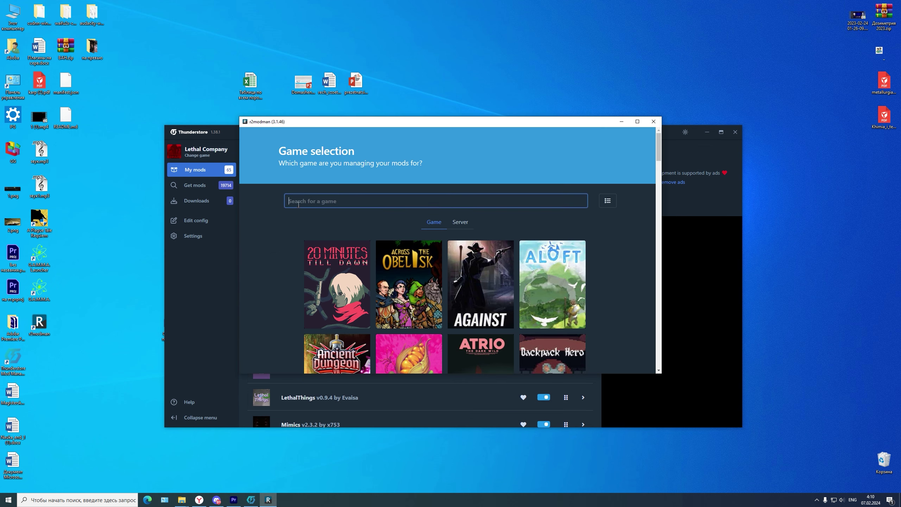
{"action": "type", "text": "let"}
{"action": "left_click", "coordinate": [457, 284]}
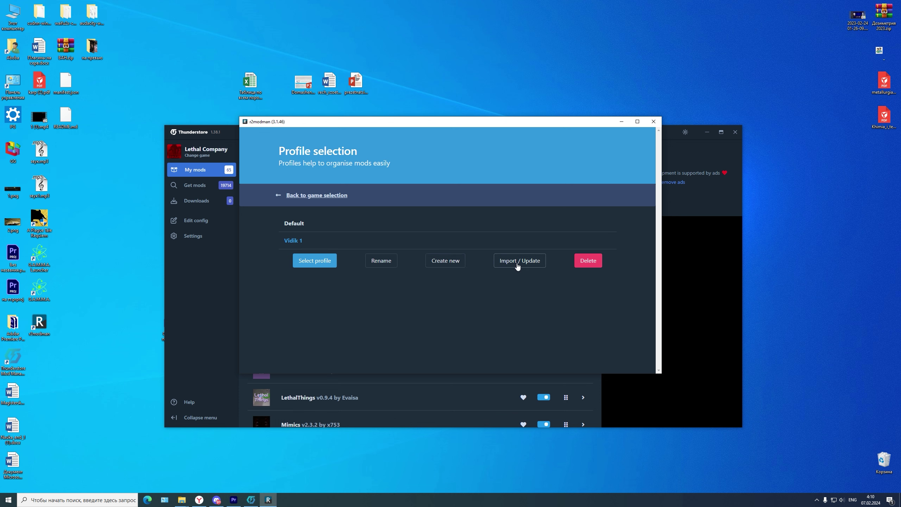
- Start importing a new profile into r2modman from a profile code
{"action": "left_click", "coordinate": [517, 266]}
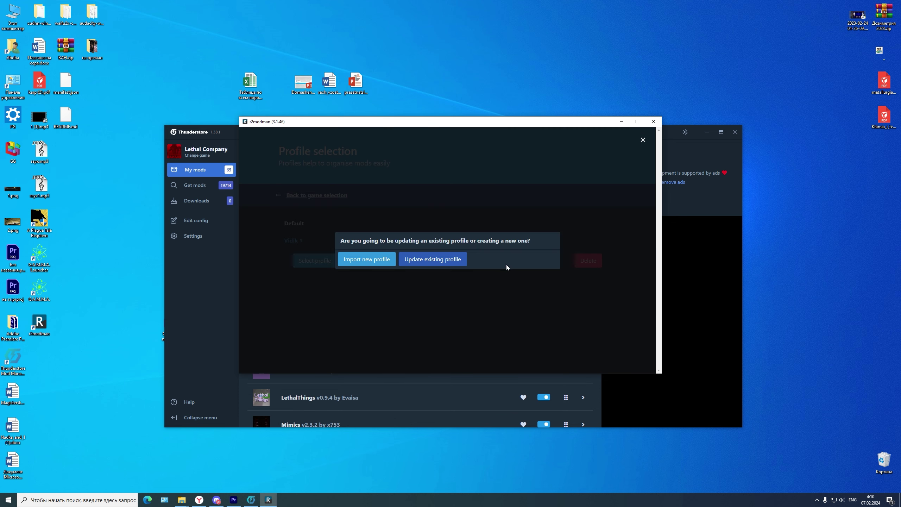
{"action": "left_click", "coordinate": [382, 264]}
{"action": "left_click", "coordinate": [387, 266]}
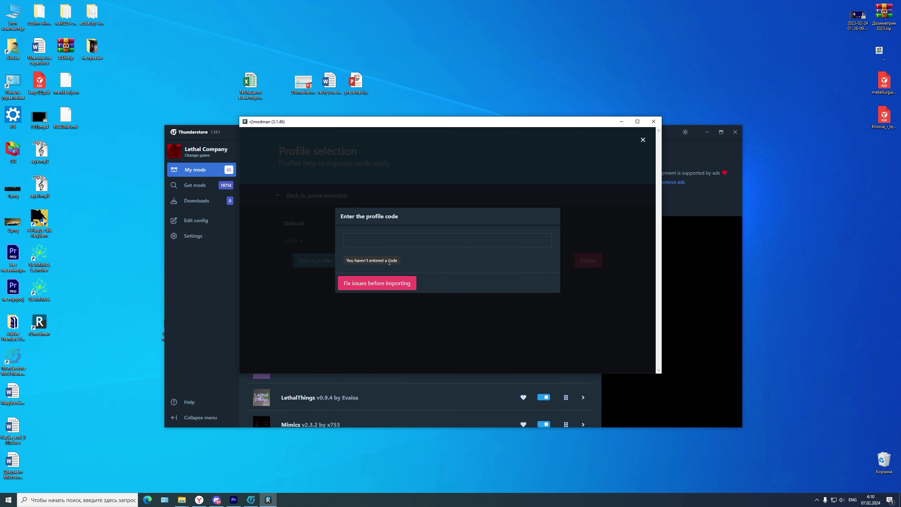
- Switch to Thunderstore, share the Vidik 1 profile as a code and copy that code
{"action": "left_click", "coordinate": [200, 285]}
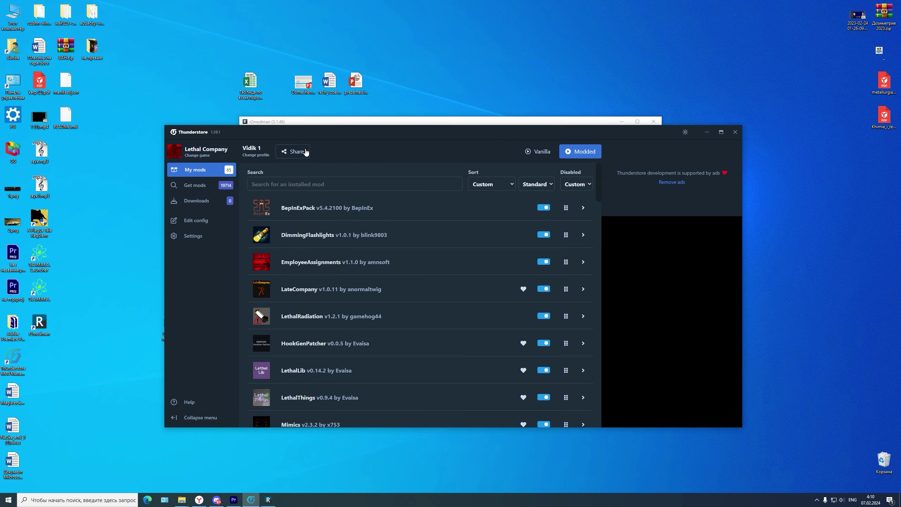
{"action": "left_click", "coordinate": [305, 152]}
{"action": "left_click_drag", "start_coordinate": [306, 288], "coordinate": [418, 288]}
{"action": "key", "text": "ctrl+c"}
- Return to r2modman and paste the copied profile code for the import
{"action": "left_click", "coordinate": [378, 122]}
{"action": "left_click", "coordinate": [385, 242]}
{"action": "key", "text": "ctrl+v"}
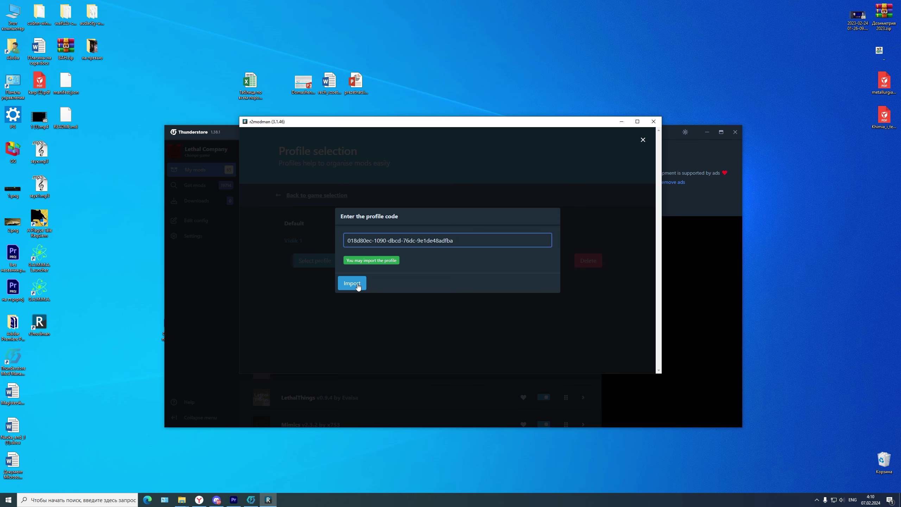
- Dismiss Thunderstore's share dialog, open the Vidik 1 profile in r2modman and move the r2modman window lower
{"action": "left_click", "coordinate": [212, 314]}
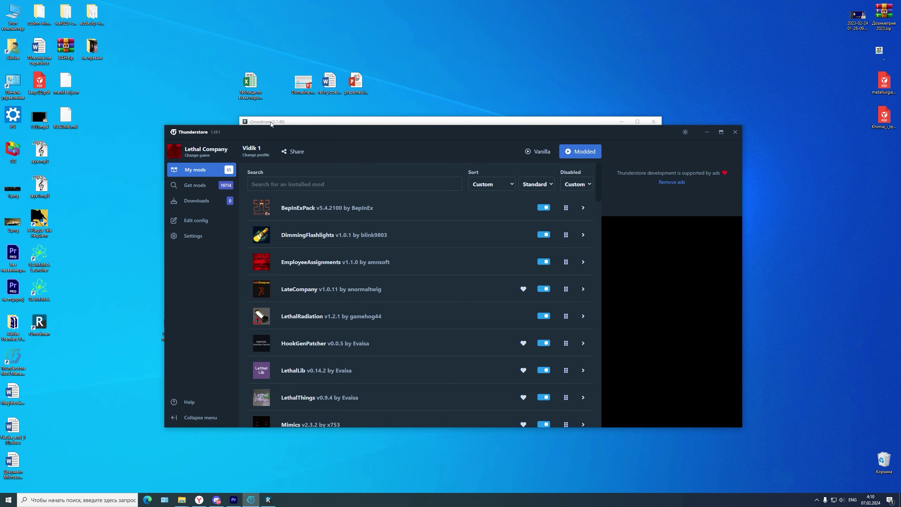
{"action": "key", "text": "alt+Tab"}
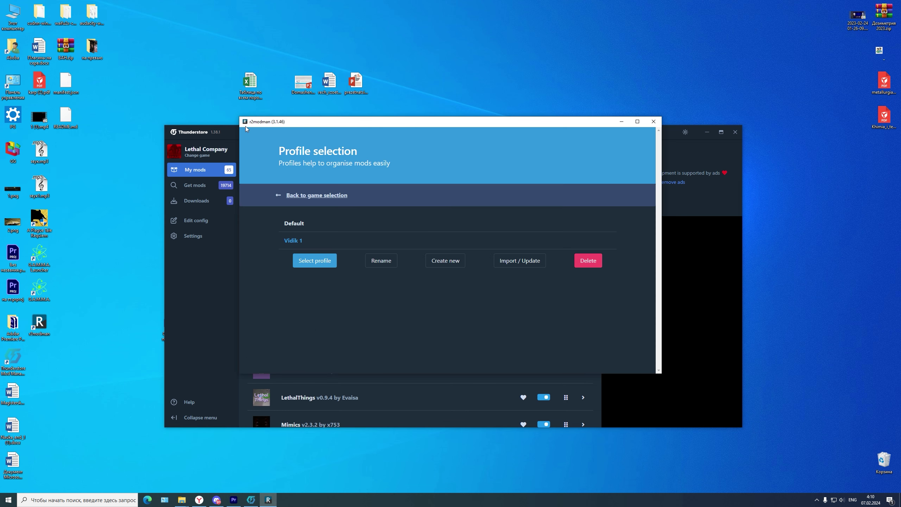
{"action": "left_click", "coordinate": [313, 262]}
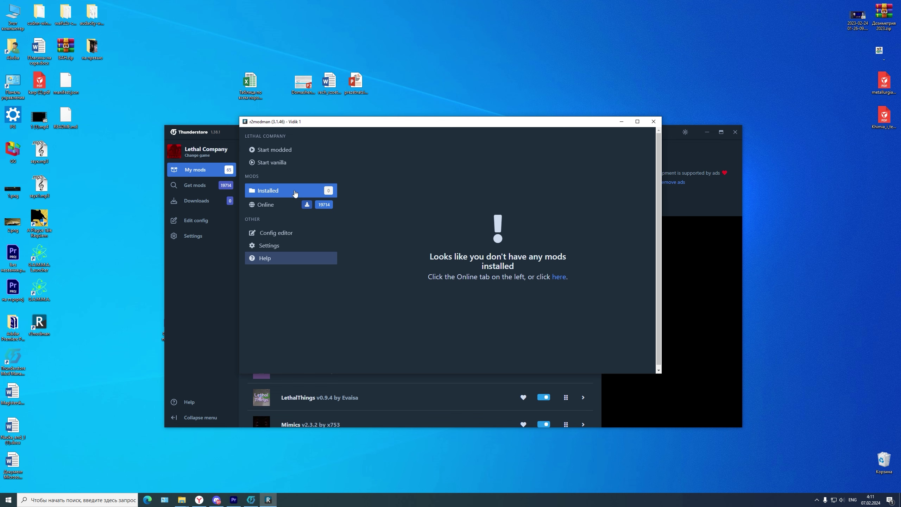
{"action": "left_click_drag", "start_coordinate": [307, 124], "coordinate": [285, 162]}
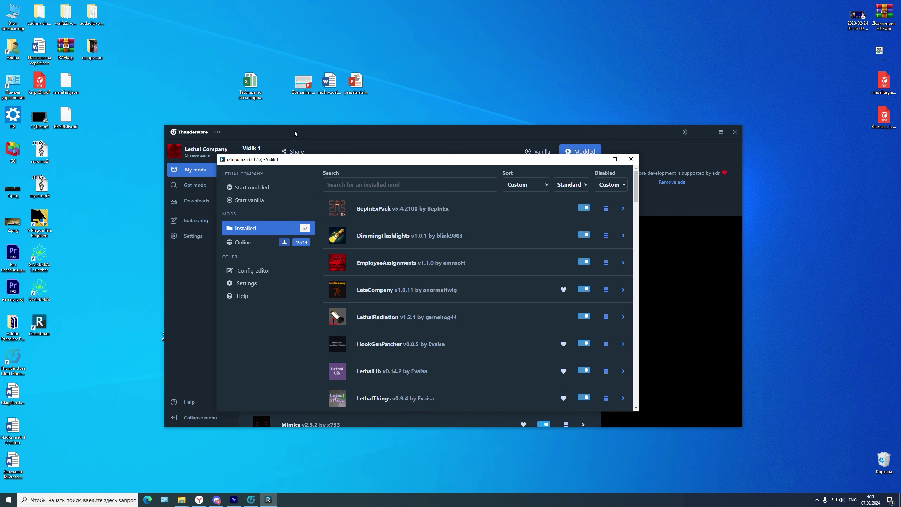
- Toggle the enabled state of the LethalPresents mod among the installed mods
{"action": "scroll", "coordinate": [357, 285], "scroll_direction": "down", "scroll_amount": 10}
{"action": "scroll", "coordinate": [357, 285], "scroll_direction": "down", "scroll_amount": 10}
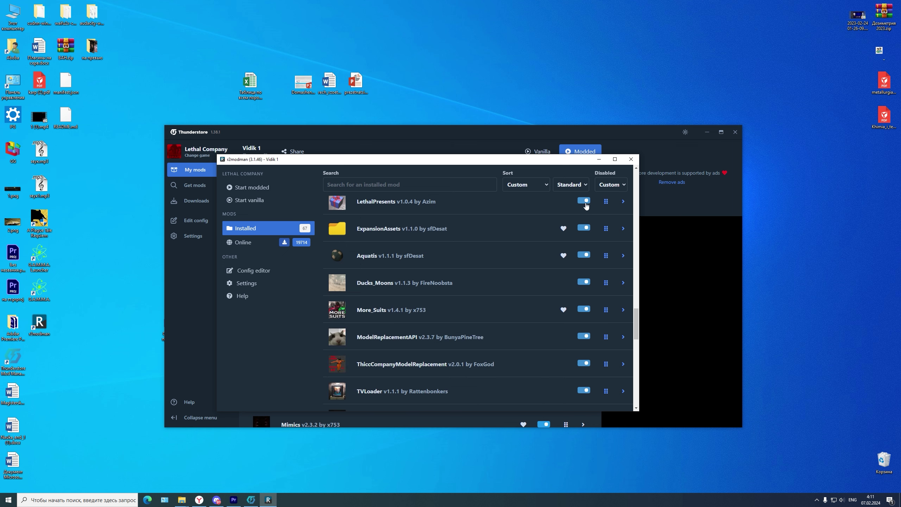
{"action": "scroll", "coordinate": [586, 206], "scroll_direction": "up", "scroll_amount": 1}
{"action": "left_click", "coordinate": [583, 236]}
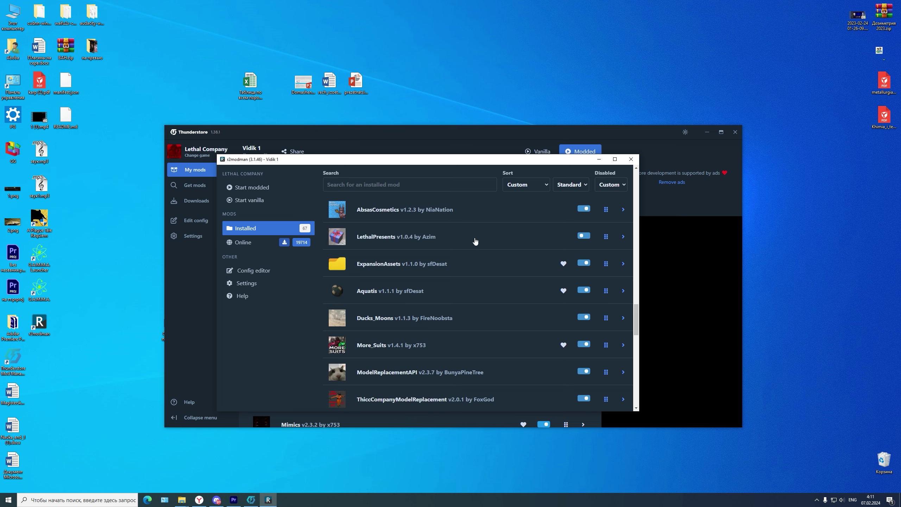
- Expand the LethalPresents mod, review its associated dependencies and close the list
{"action": "left_click", "coordinate": [475, 242]}
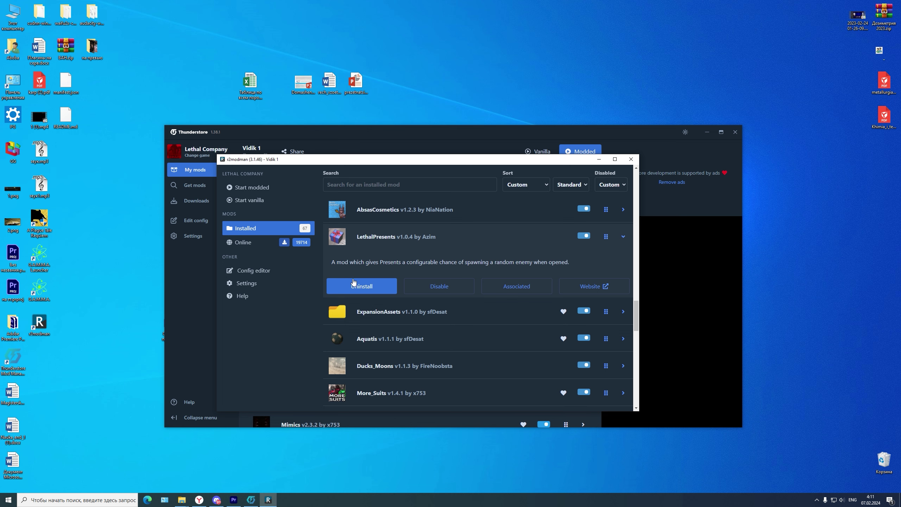
{"action": "left_click", "coordinate": [516, 293]}
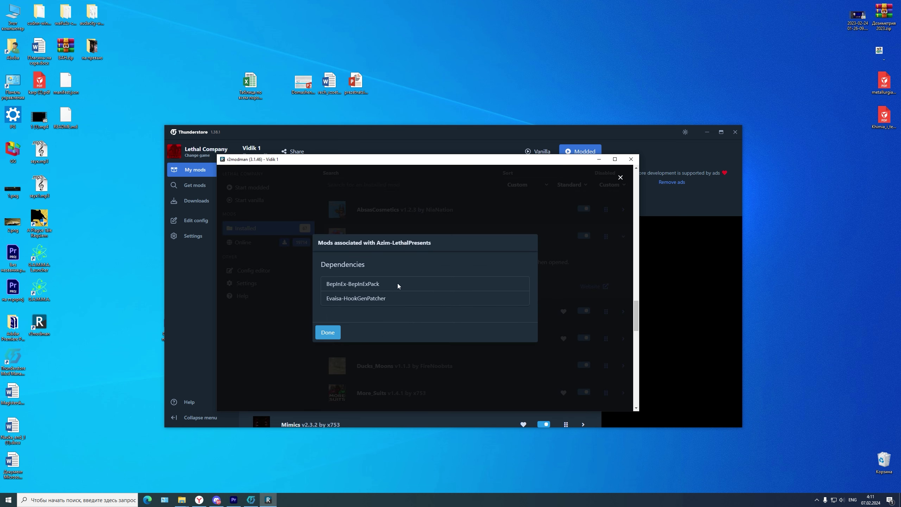
{"action": "left_click_drag", "start_coordinate": [386, 285], "coordinate": [325, 286]}
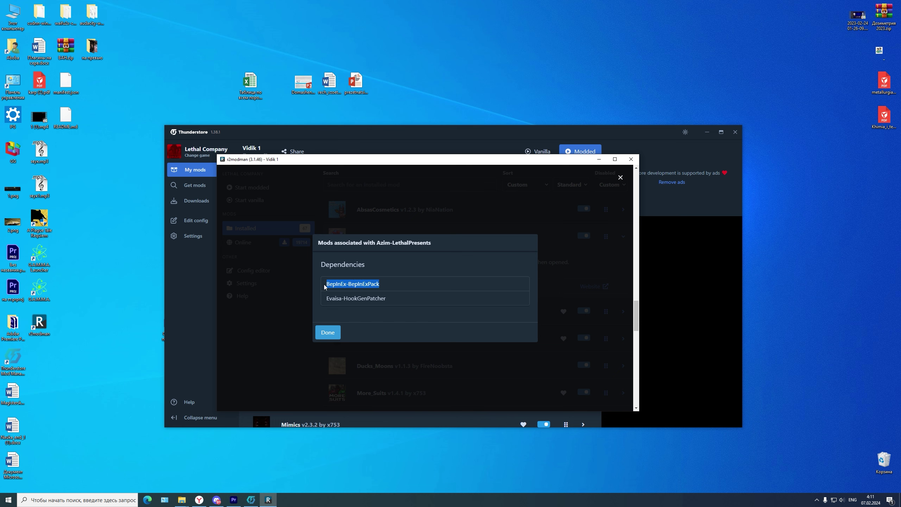
{"action": "left_click_drag", "start_coordinate": [387, 299], "coordinate": [344, 307]}
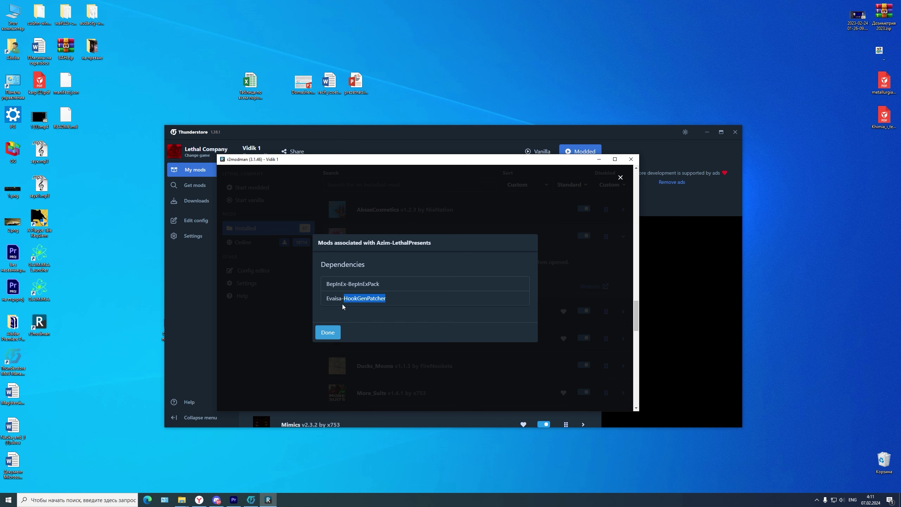
{"action": "left_click", "coordinate": [430, 221]}
- Open the LethalPresents web page and read through its required mods, configuration options and release notes
{"action": "left_click", "coordinate": [603, 297]}
{"action": "left_click", "coordinate": [596, 287]}
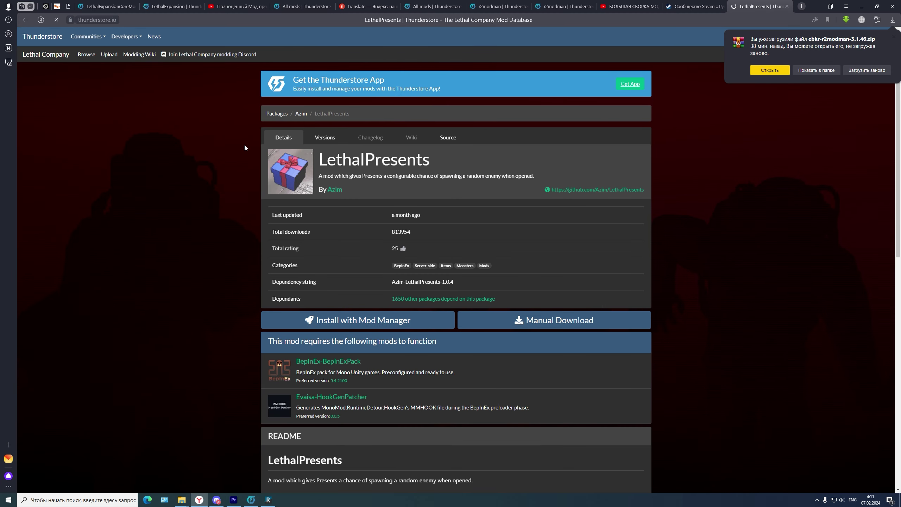
{"action": "scroll", "coordinate": [341, 255], "scroll_direction": "down", "scroll_amount": 2}
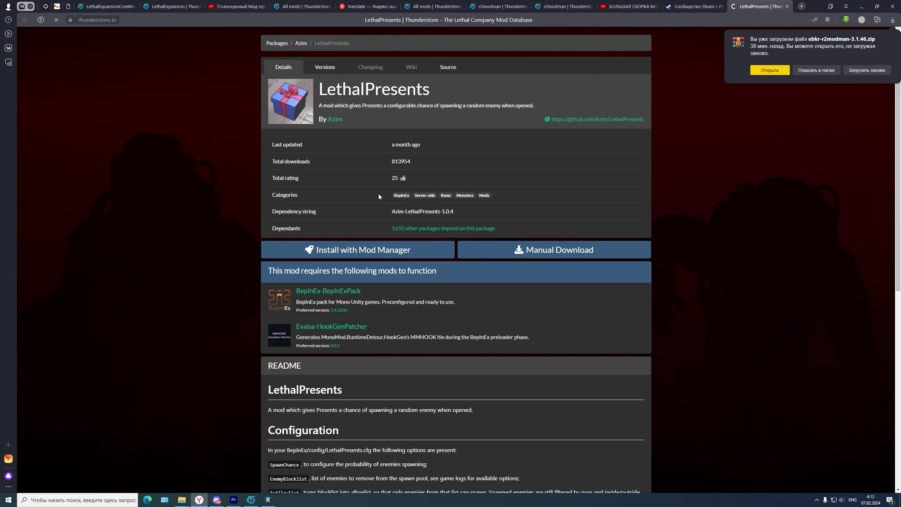
{"action": "scroll", "coordinate": [379, 194], "scroll_direction": "down", "scroll_amount": 10}
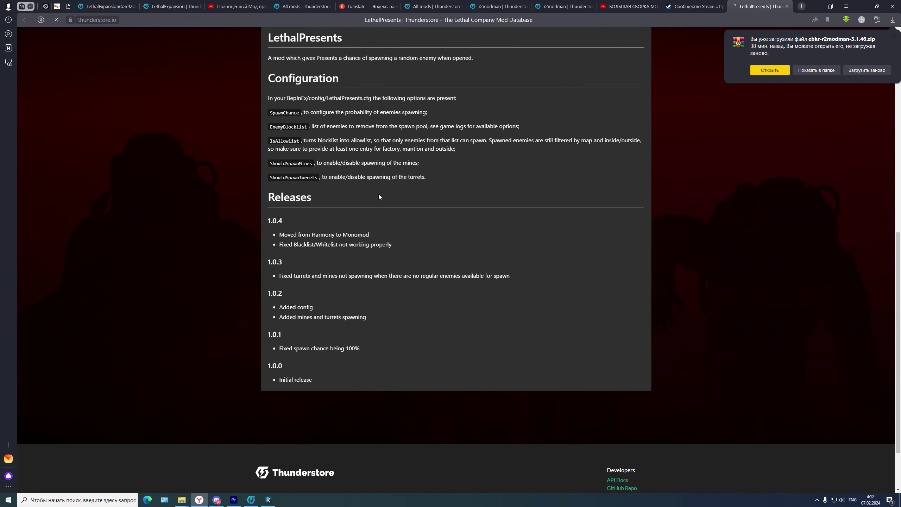
{"action": "scroll", "coordinate": [379, 194], "scroll_direction": "up", "scroll_amount": 8}
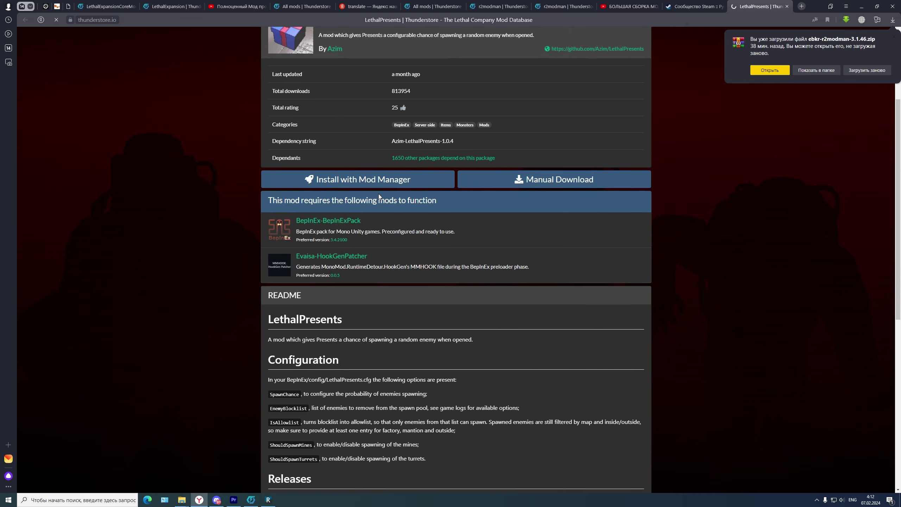
- Finish reading the LethalPresents page from its description back up to the package details, and close the browser window
{"action": "scroll", "coordinate": [379, 194], "scroll_direction": "down", "scroll_amount": 6}
{"action": "scroll", "coordinate": [379, 194], "scroll_direction": "up", "scroll_amount": 10}
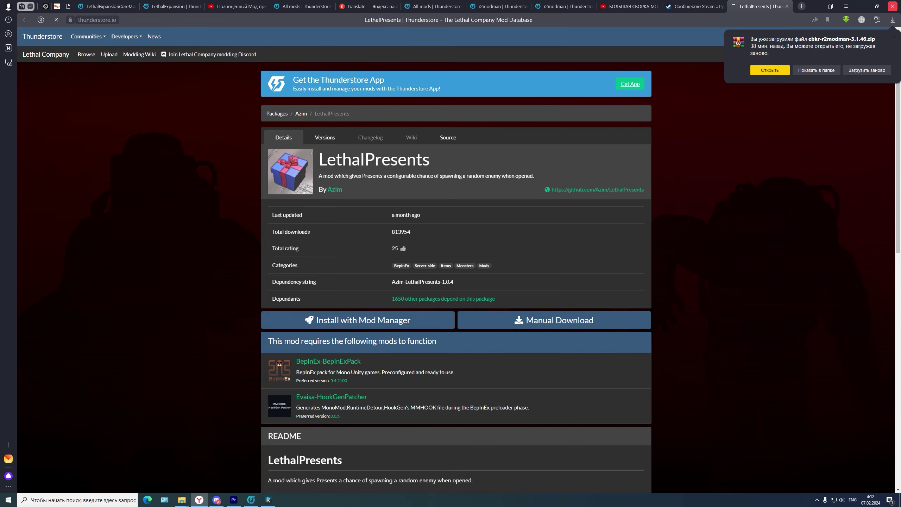
{"action": "left_click", "coordinate": [892, 6]}
- Browse the first page of online mods in r2modman and look at the available sort options
{"action": "left_click", "coordinate": [363, 185]}
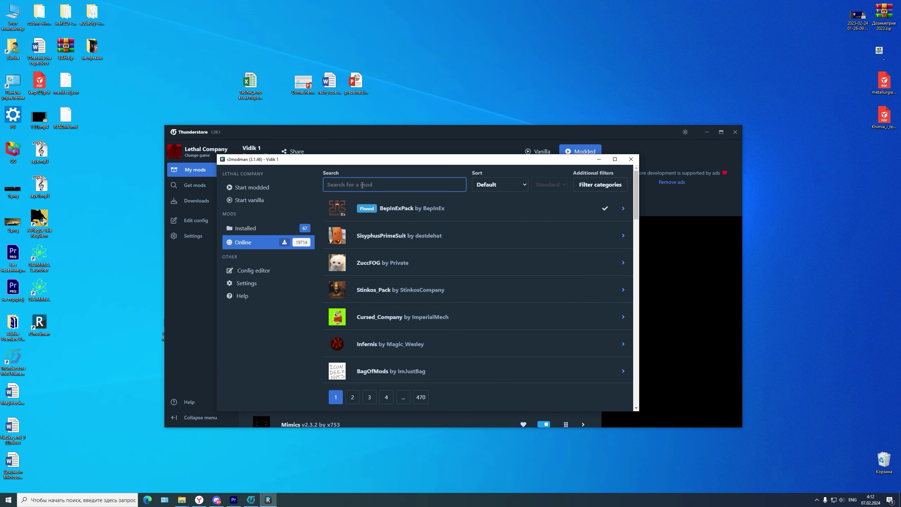
{"action": "scroll", "coordinate": [408, 308], "scroll_direction": "down", "scroll_amount": 10}
{"action": "scroll", "coordinate": [406, 309], "scroll_direction": "down", "scroll_amount": 5}
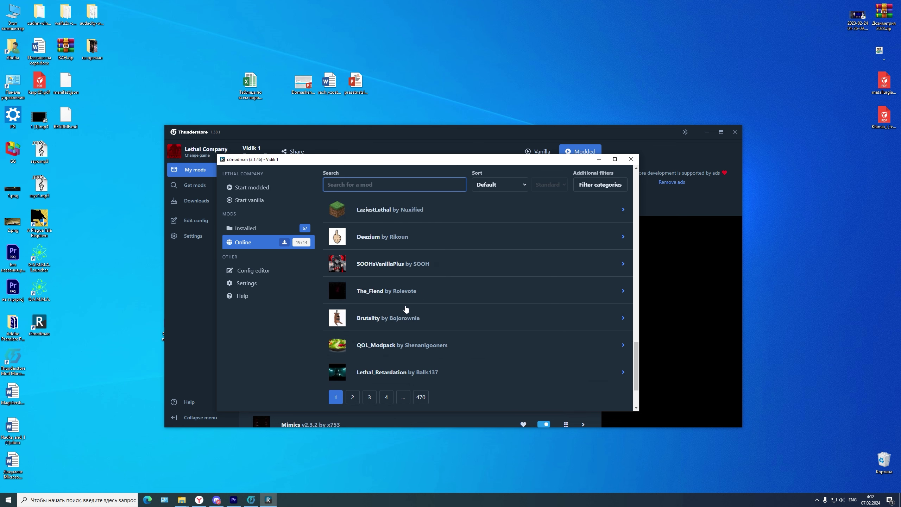
{"action": "scroll", "coordinate": [407, 308], "scroll_direction": "down", "scroll_amount": 2}
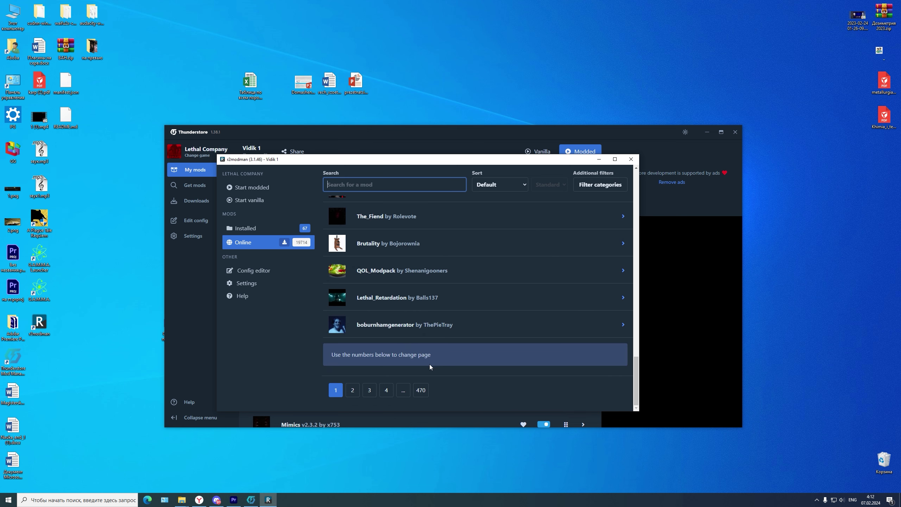
{"action": "scroll", "coordinate": [426, 364], "scroll_direction": "up", "scroll_amount": 6}
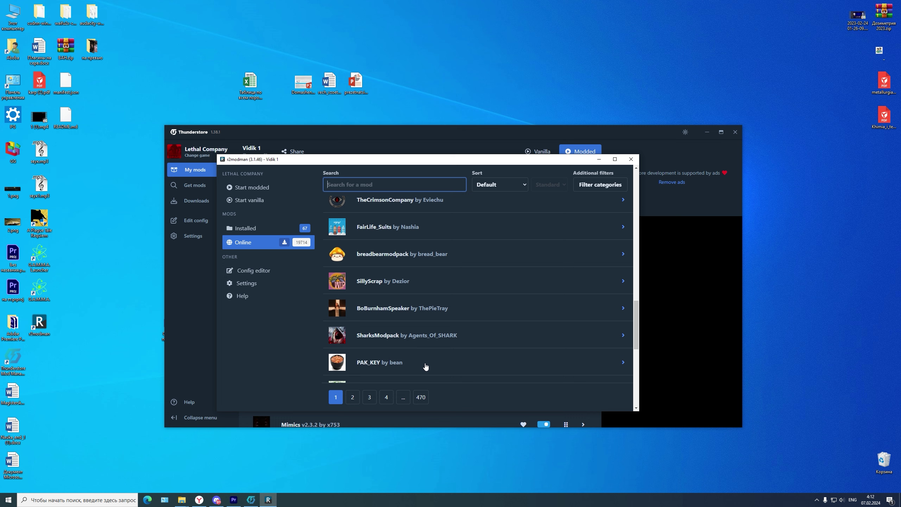
{"action": "scroll", "coordinate": [425, 366], "scroll_direction": "up", "scroll_amount": 15}
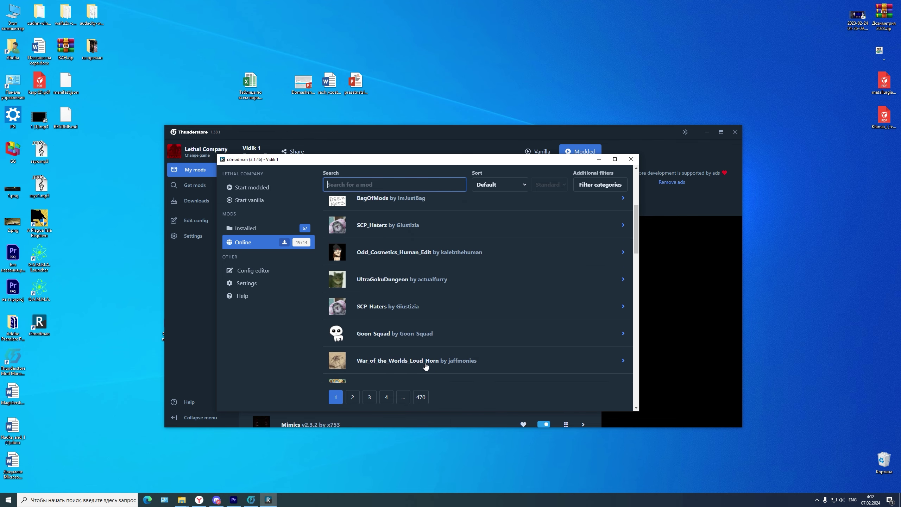
{"action": "scroll", "coordinate": [425, 366], "scroll_direction": "up", "scroll_amount": 5}
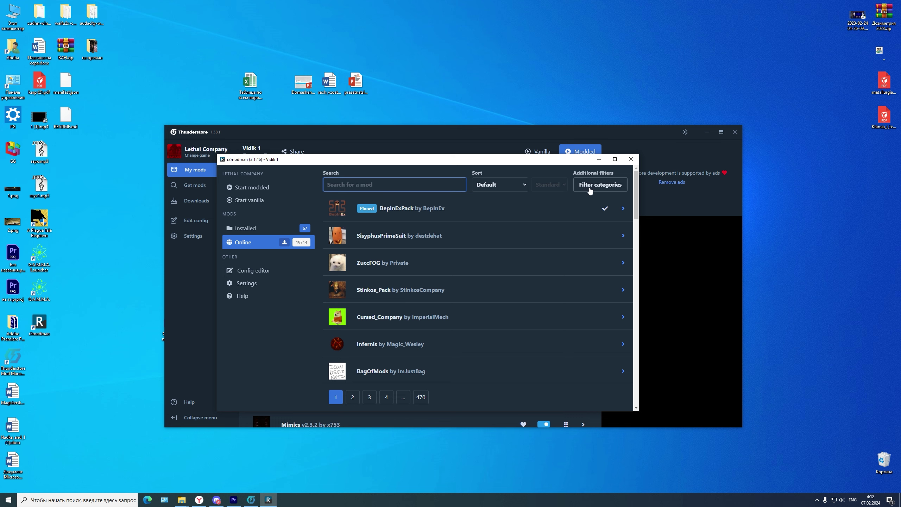
{"action": "left_click", "coordinate": [507, 192]}
{"action": "left_click", "coordinate": [514, 181]}
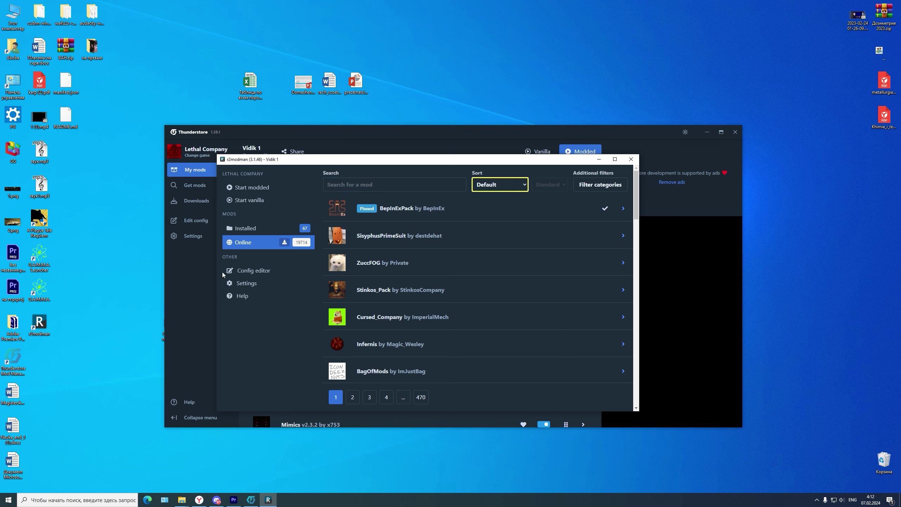
- Open r2modman's config editor and browse the list of BepInEx configuration files
{"action": "left_click", "coordinate": [269, 279]}
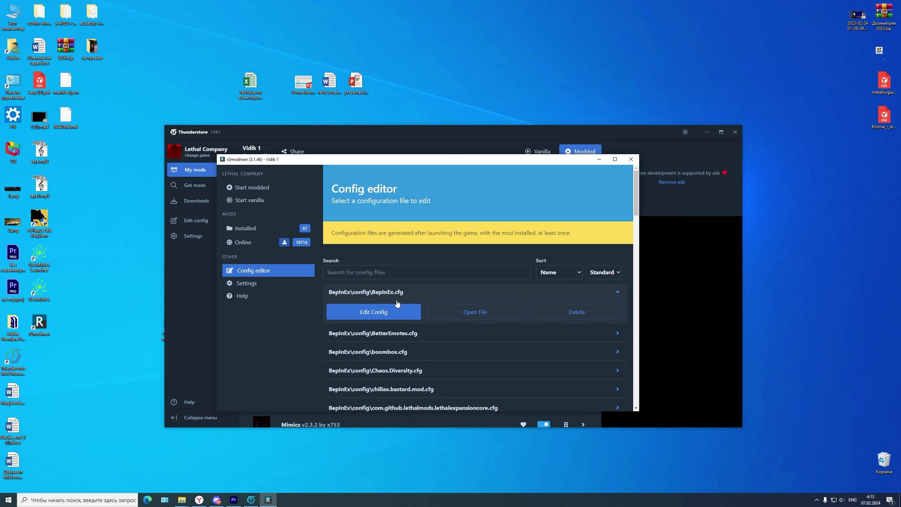
{"action": "scroll", "coordinate": [397, 304], "scroll_direction": "down", "scroll_amount": 4}
{"action": "scroll", "coordinate": [365, 313], "scroll_direction": "up", "scroll_amount": 2}
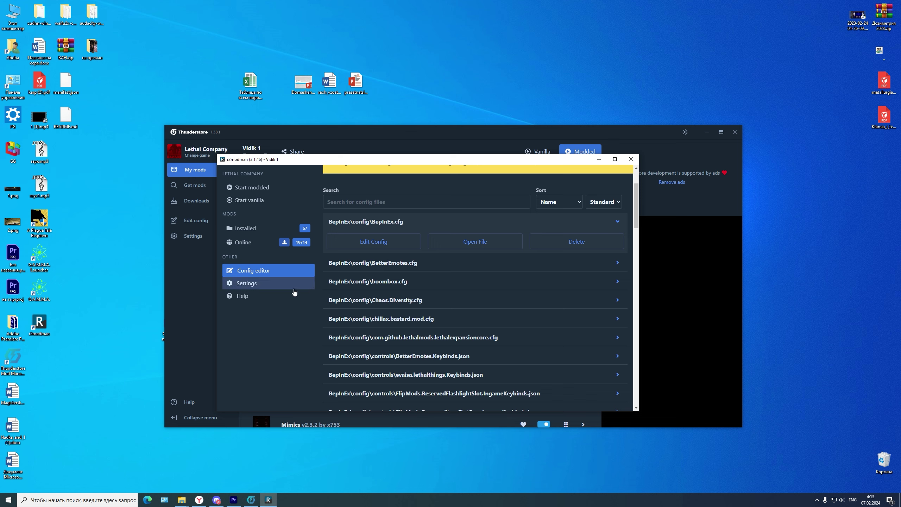
- Open r2modman's settings and review the profile options, including disabling, enabling and exporting
{"action": "left_click", "coordinate": [270, 284]}
{"action": "left_click", "coordinate": [354, 252]}
{"action": "scroll", "coordinate": [348, 278], "scroll_direction": "down", "scroll_amount": 2}
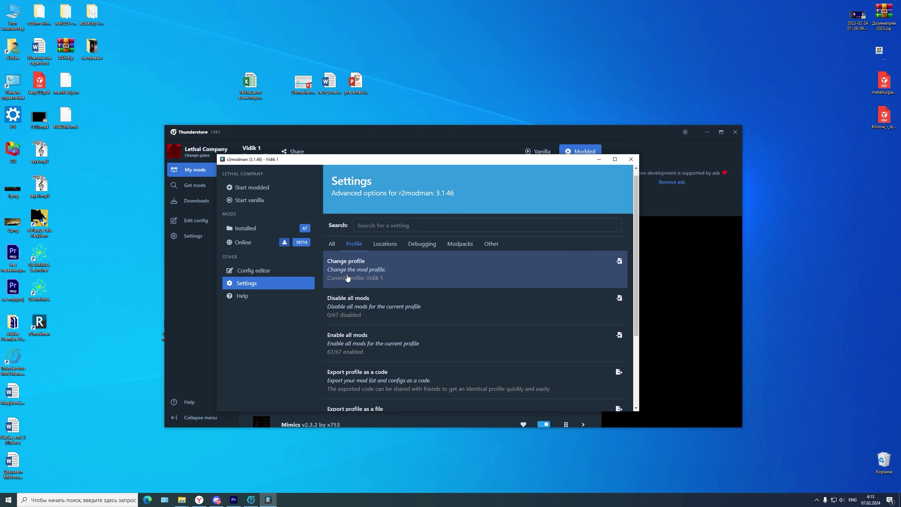
{"action": "scroll", "coordinate": [355, 242], "scroll_direction": "up", "scroll_amount": 1}
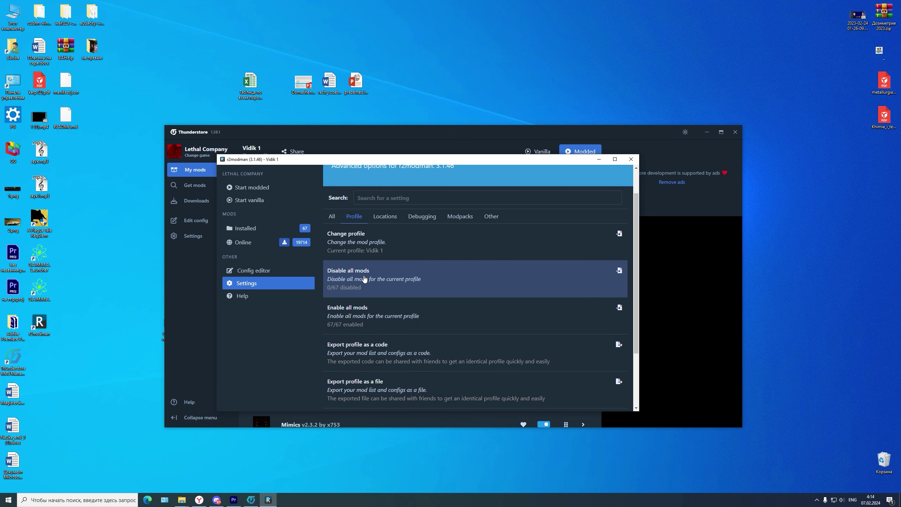
- Export the Vidik 1 profile as a code in r2modman, highlight the code and dismiss the dialog
{"action": "left_click", "coordinate": [621, 349]}
{"action": "left_click_drag", "start_coordinate": [348, 292], "coordinate": [460, 292]}
{"action": "left_click", "coordinate": [456, 294]}
{"action": "left_click", "coordinate": [303, 373]}
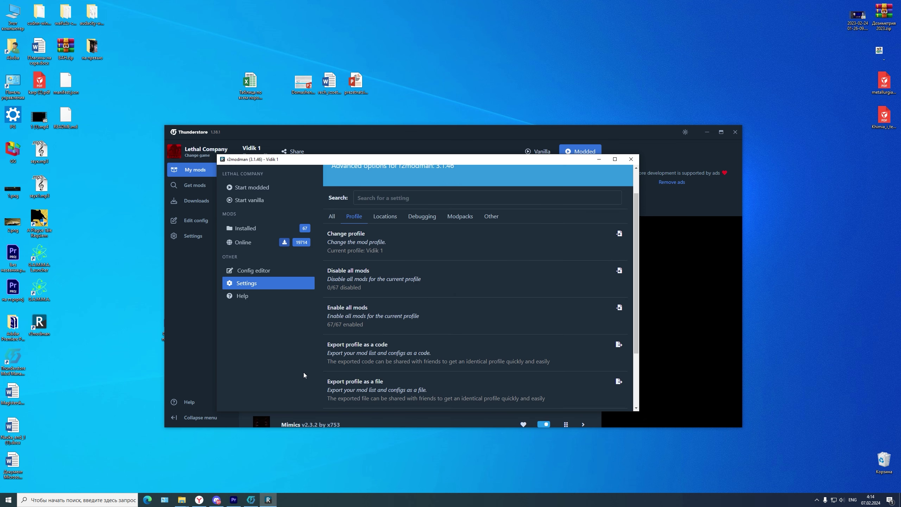
- Open r2modman's help, switch to Thunderstore Mod Manager and look at its share dialog and profile selection
{"action": "left_click", "coordinate": [250, 297]}
{"action": "left_click", "coordinate": [187, 300]}
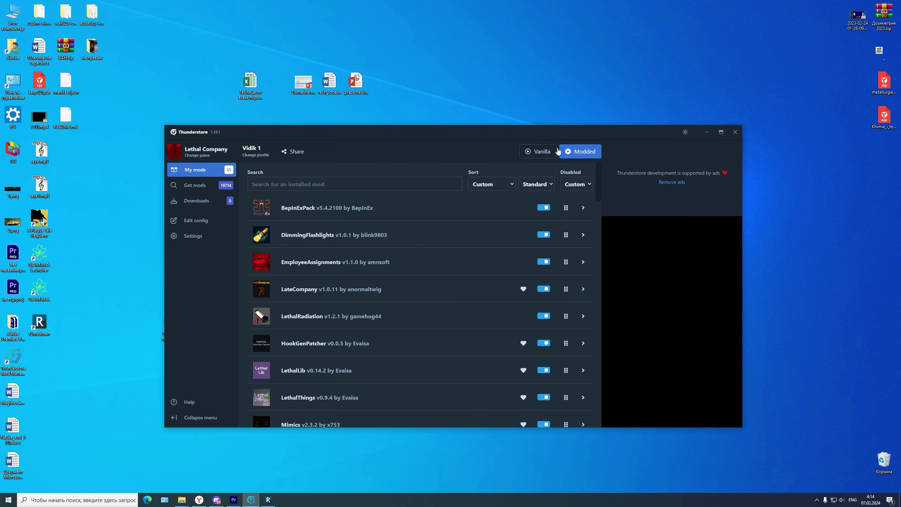
{"action": "left_click", "coordinate": [297, 152]}
{"action": "left_click", "coordinate": [256, 238]}
{"action": "left_click", "coordinate": [256, 151]}
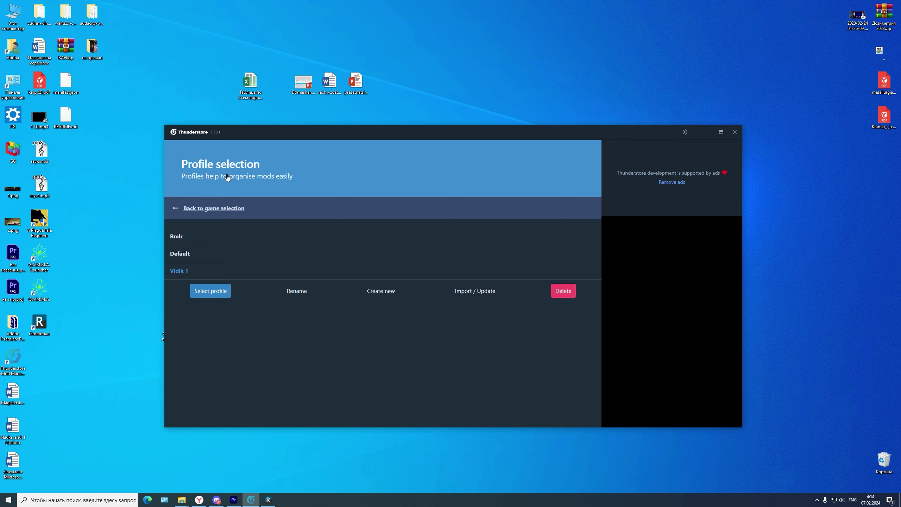
- In the Vidik 1 profile, examine the category filter for obtainable mods and the downloads page
{"action": "left_click", "coordinate": [209, 189]}
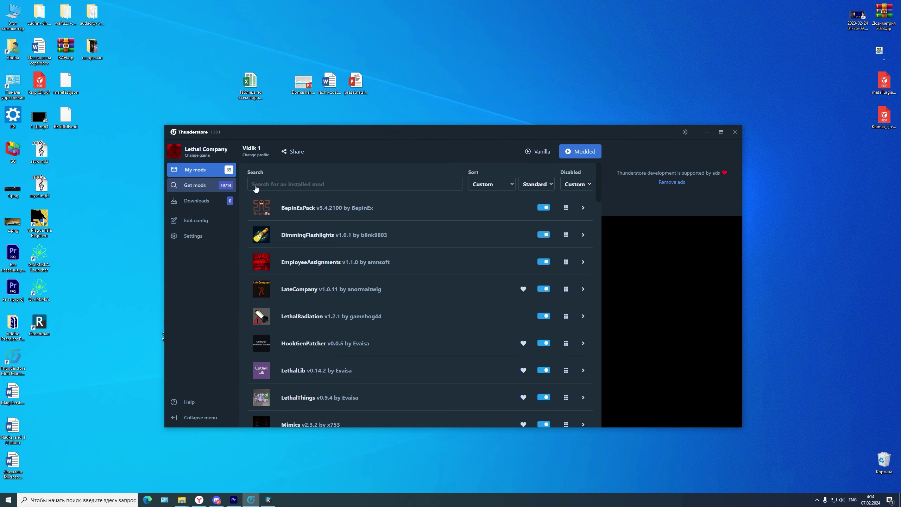
{"action": "left_click", "coordinate": [581, 184]}
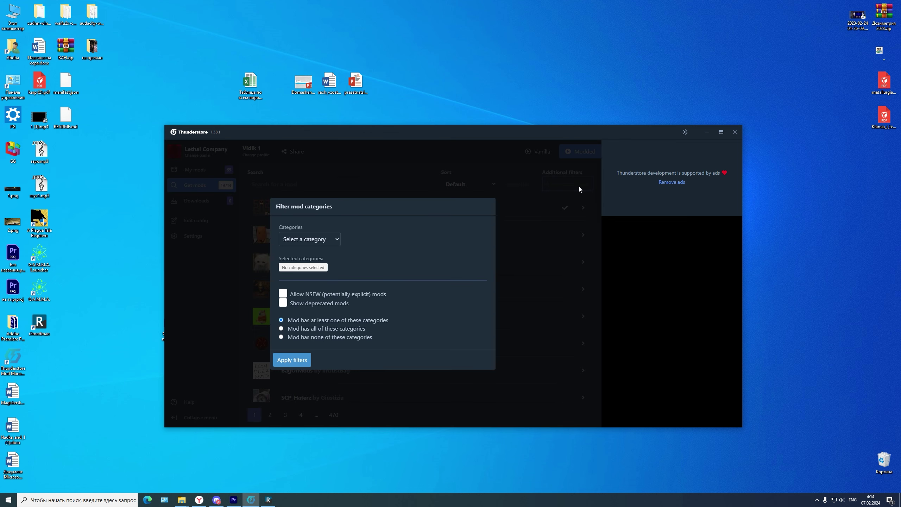
{"action": "left_click", "coordinate": [311, 241]}
{"action": "left_click", "coordinate": [312, 241]}
{"action": "left_click", "coordinate": [208, 205]}
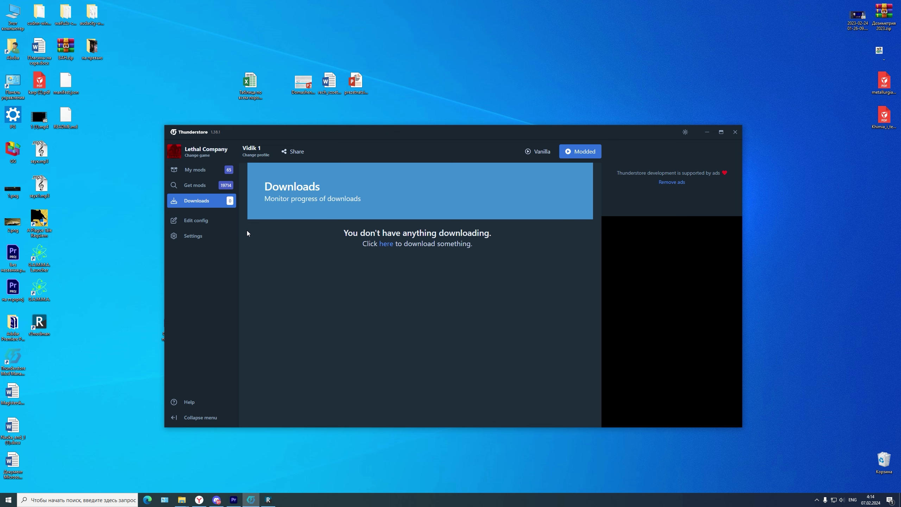
- Open the Chillax_Suits CrystalMiami.json file in Thunderstore's config editor, view its contents and leave the editor
{"action": "left_click", "coordinate": [223, 225]}
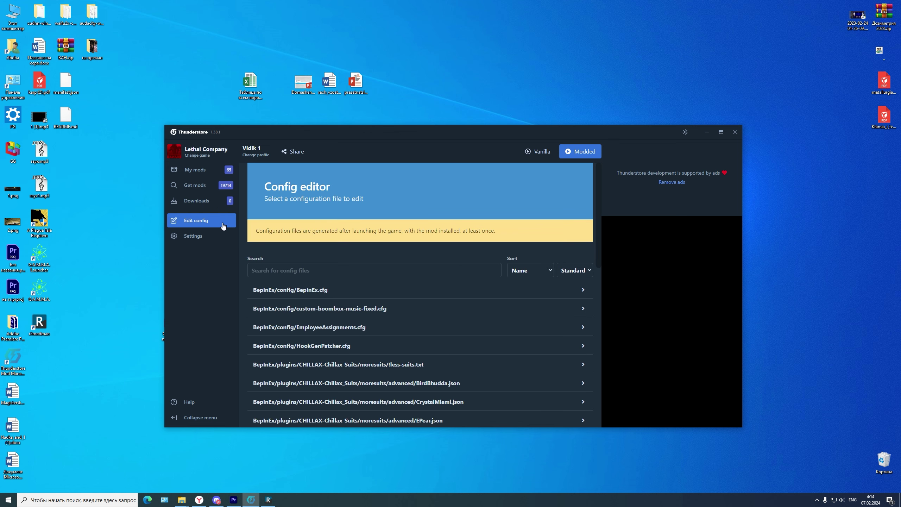
{"action": "scroll", "coordinate": [318, 244], "scroll_direction": "down", "scroll_amount": 5}
{"action": "left_click", "coordinate": [317, 230]}
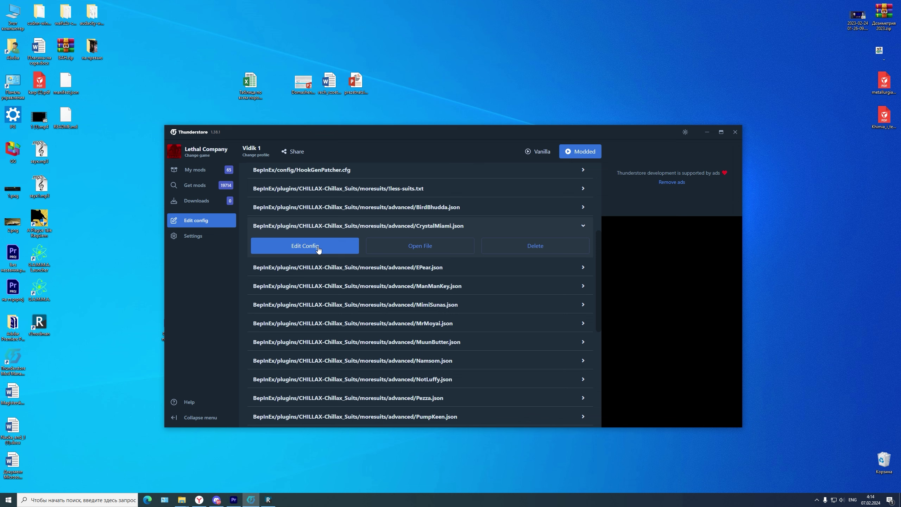
{"action": "left_click", "coordinate": [319, 248]}
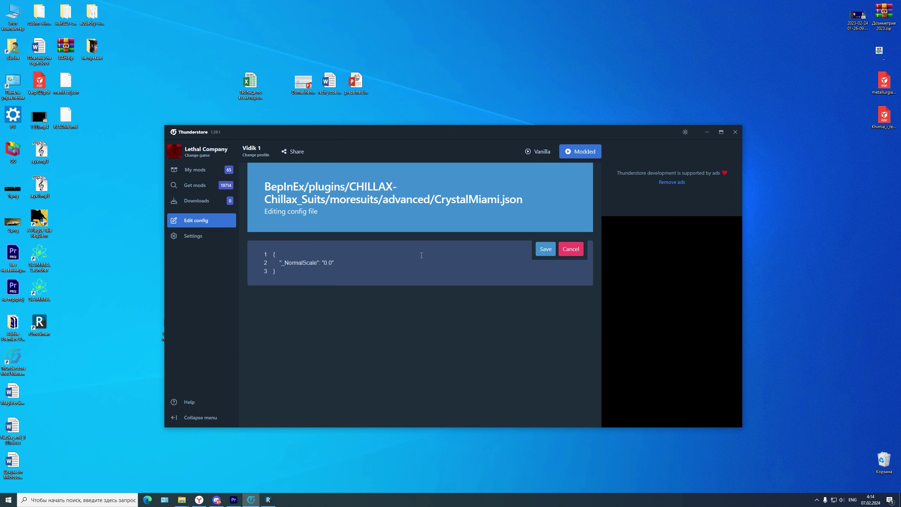
{"action": "left_click", "coordinate": [196, 200]}
- Return to the configuration file list and open the EladsHUD lol.txt file to view its contents
{"action": "left_click", "coordinate": [196, 220]}
{"action": "left_click", "coordinate": [318, 277]}
{"action": "left_click", "coordinate": [200, 227]}
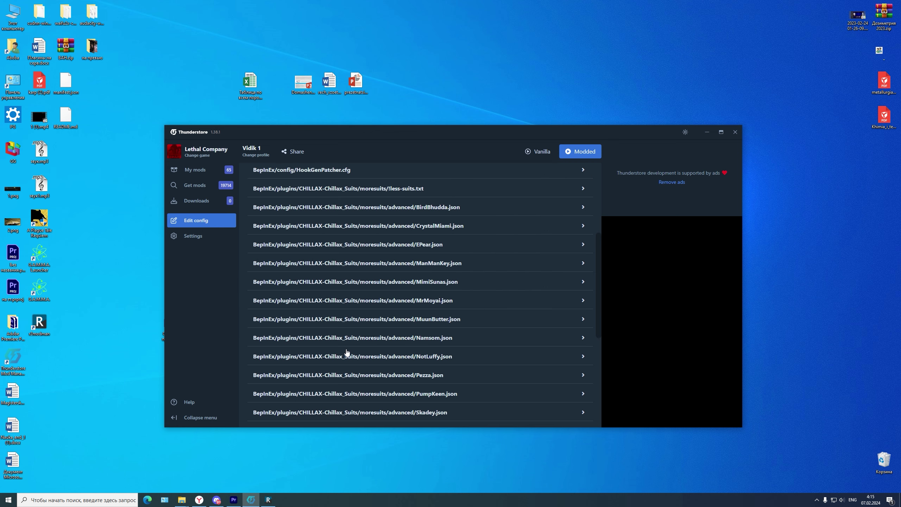
{"action": "scroll", "coordinate": [348, 352], "scroll_direction": "down", "scroll_amount": 5}
{"action": "left_click", "coordinate": [351, 258]}
{"action": "left_click", "coordinate": [337, 280]}
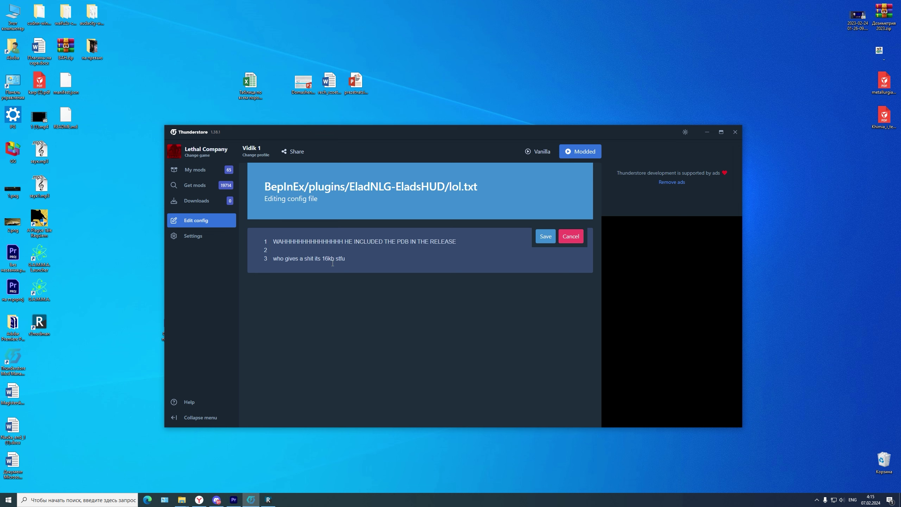
- Open BepInEx.cfg in the config editor and look through its sections down to the disk logging settings
{"action": "left_click", "coordinate": [213, 223]}
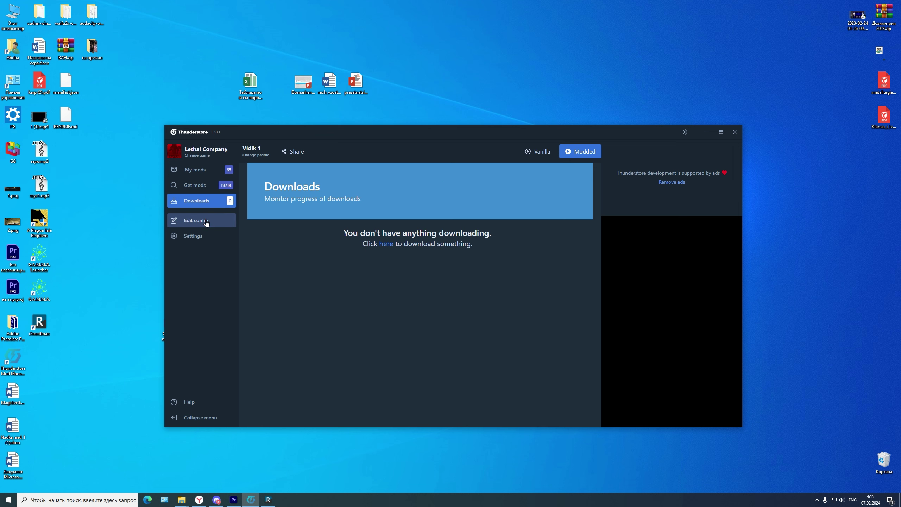
{"action": "left_click", "coordinate": [312, 289]}
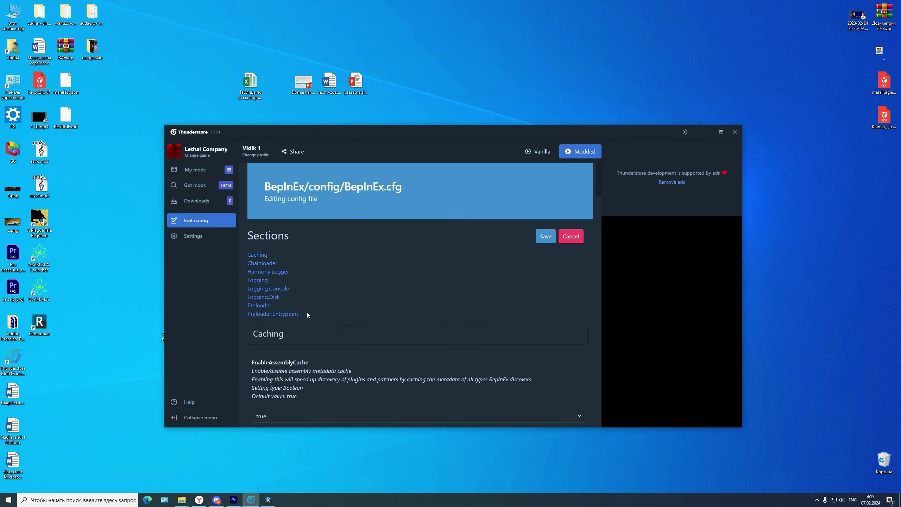
{"action": "scroll", "coordinate": [307, 312], "scroll_direction": "down", "scroll_amount": 10}
{"action": "scroll", "coordinate": [308, 313], "scroll_direction": "down", "scroll_amount": 8}
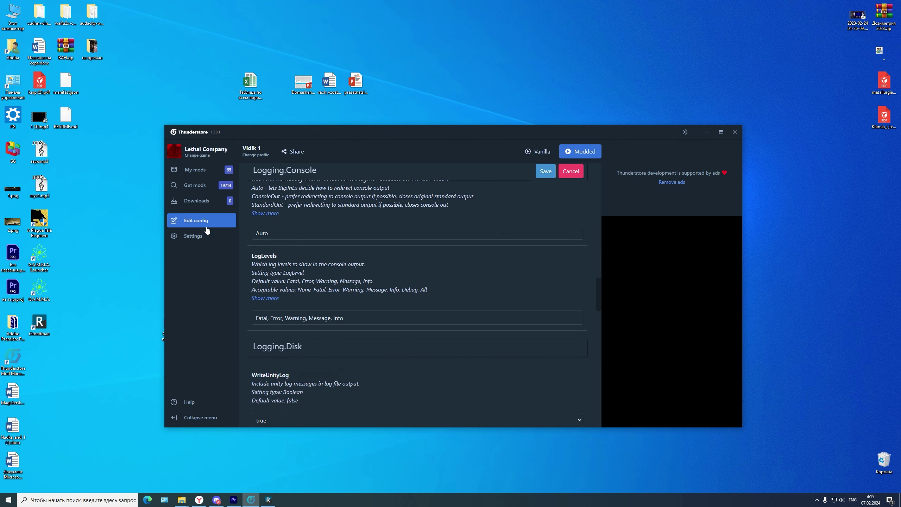
{"action": "scroll", "coordinate": [388, 296], "scroll_direction": "down", "scroll_amount": 7}
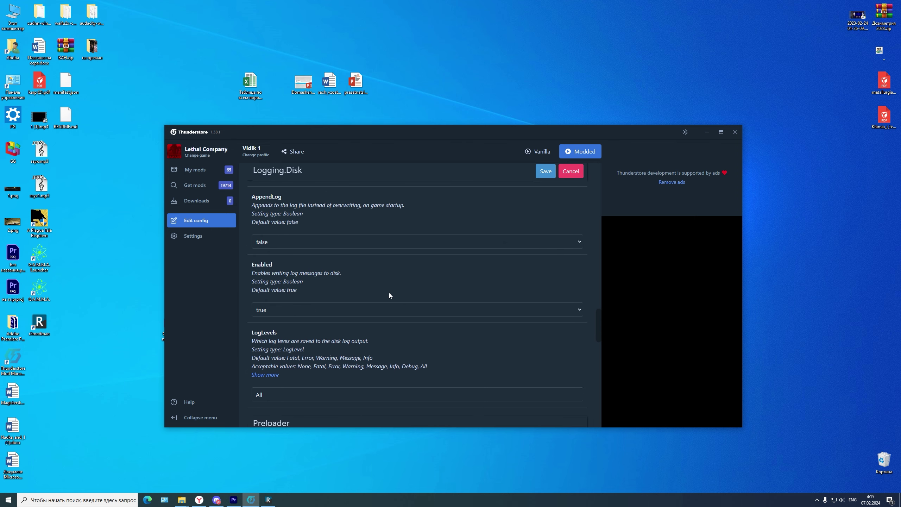
- Review Thunderstore's full settings list and move its window up and aside to uncover the r2modman window
{"action": "left_click", "coordinate": [198, 240]}
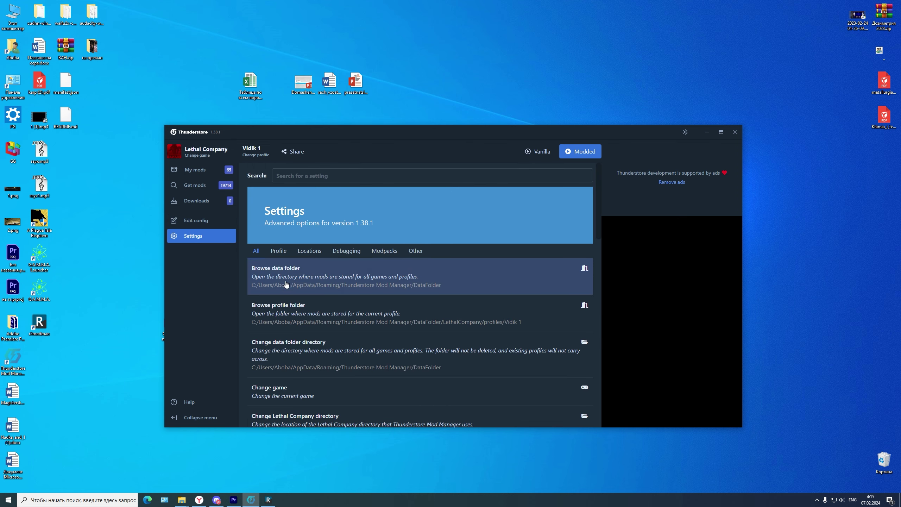
{"action": "scroll", "coordinate": [282, 320], "scroll_direction": "down", "scroll_amount": 5}
{"action": "scroll", "coordinate": [305, 320], "scroll_direction": "up", "scroll_amount": 5}
{"action": "left_click_drag", "start_coordinate": [313, 132], "coordinate": [399, 113]}
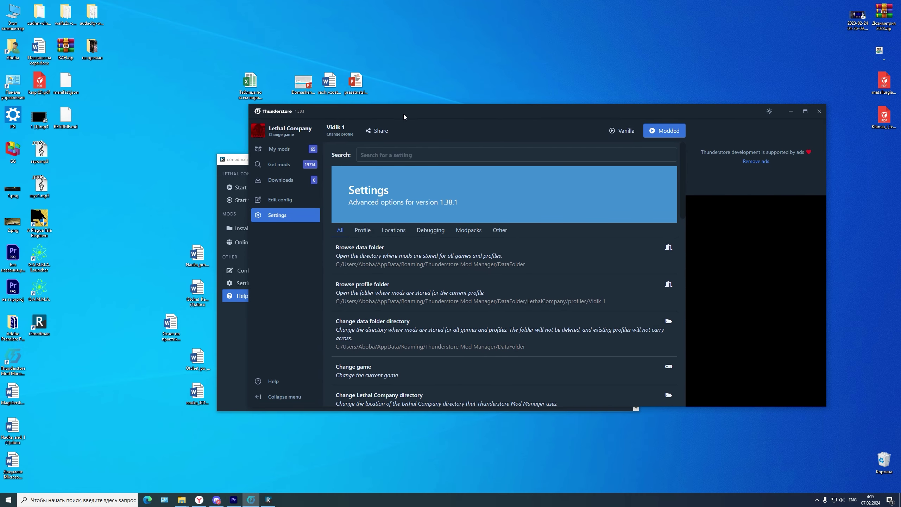
- Show Overwolf's system tray menu, then bring r2modman forward and return to Thunderstore
{"action": "left_click", "coordinate": [817, 499]}
{"action": "right_click", "coordinate": [817, 487]}
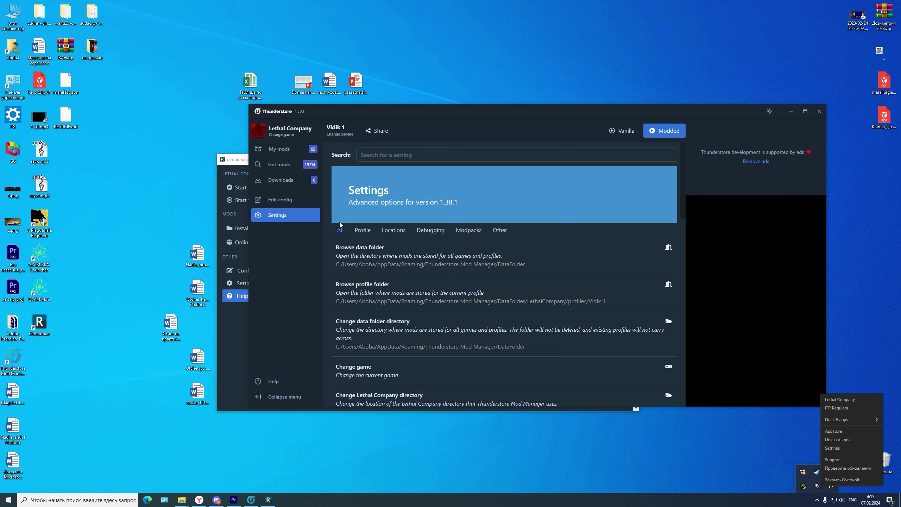
{"action": "left_click", "coordinate": [239, 163]}
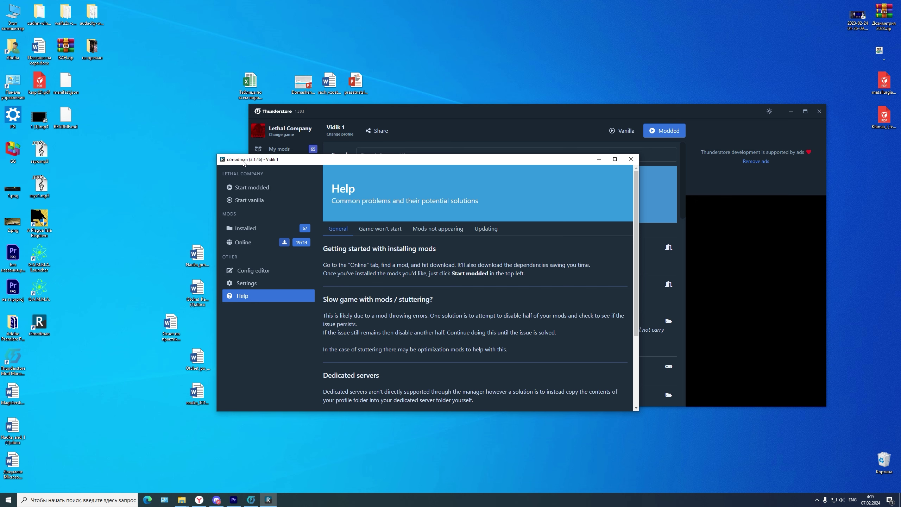
{"action": "left_click", "coordinate": [336, 109]}
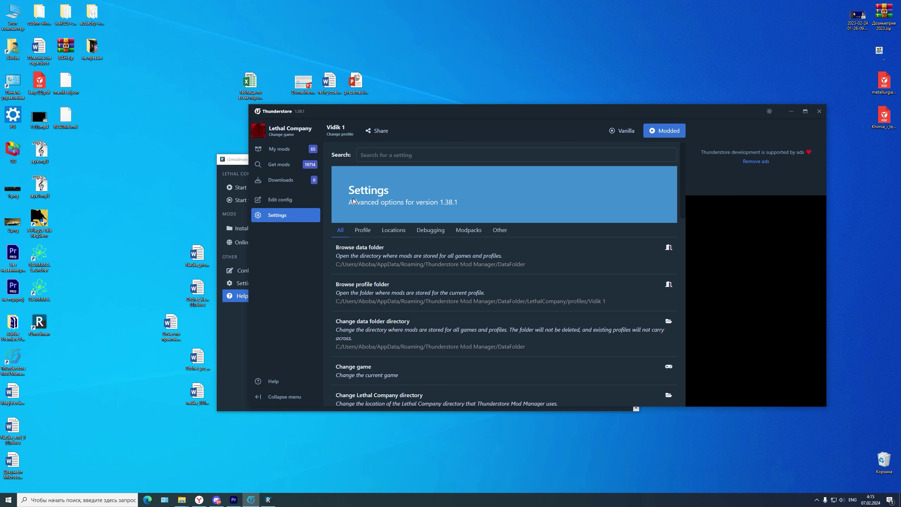
{"action": "left_click", "coordinate": [362, 230]}
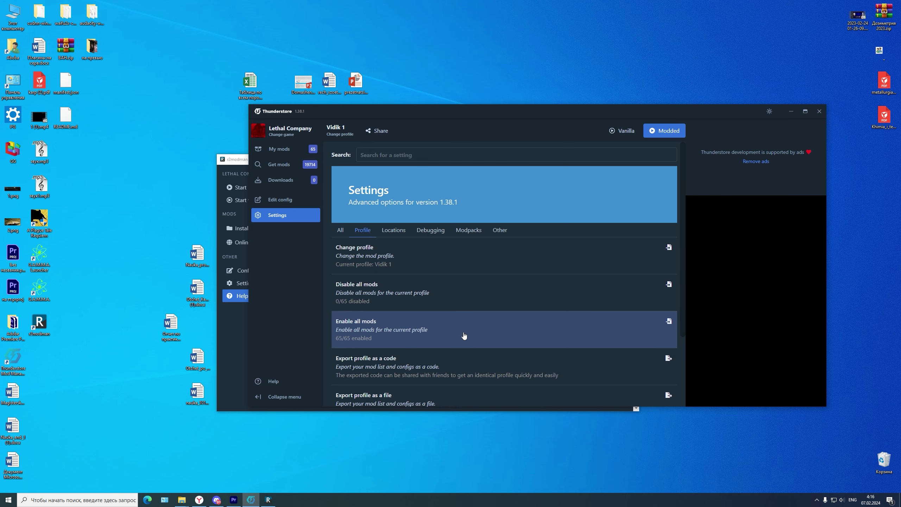
{"action": "scroll", "coordinate": [464, 336], "scroll_direction": "down", "scroll_amount": 2}
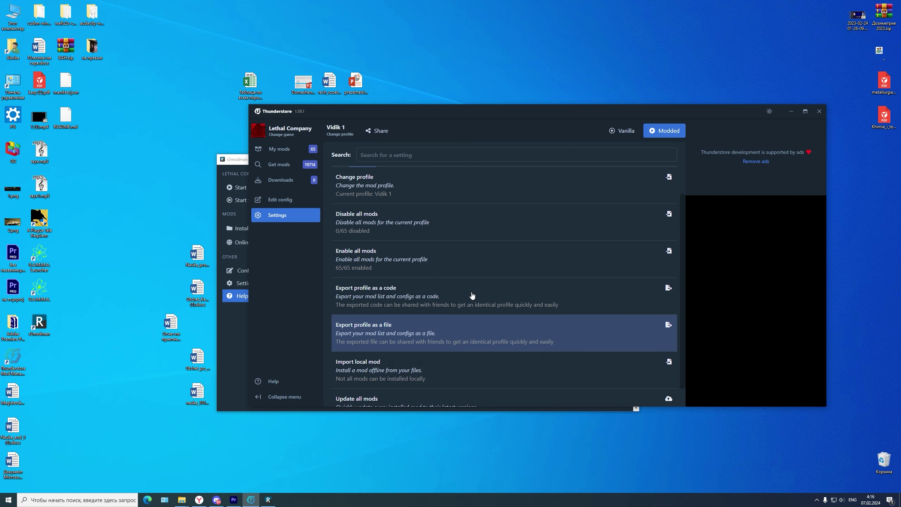
{"action": "left_click", "coordinate": [660, 296]}
{"action": "key", "text": "alt+Tab"}
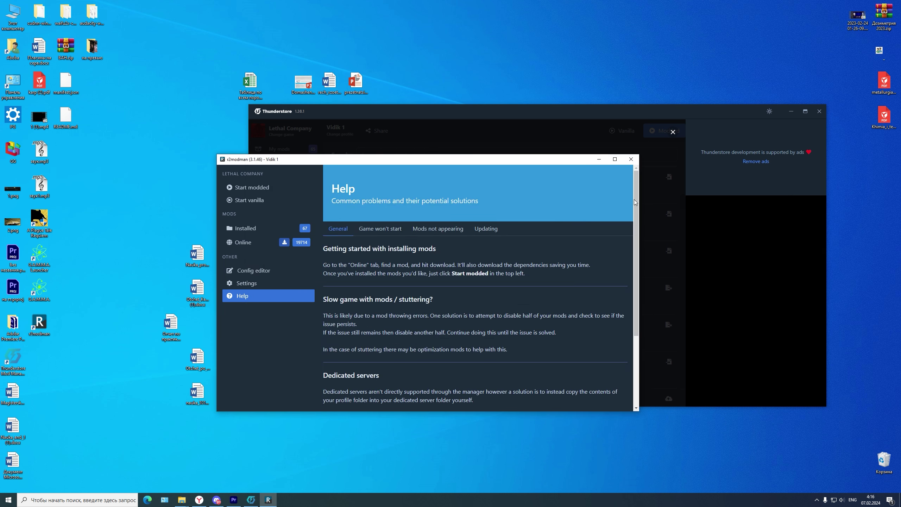
{"action": "left_click", "coordinate": [673, 132]}
{"action": "scroll", "coordinate": [351, 270], "scroll_direction": "up", "scroll_amount": 2}
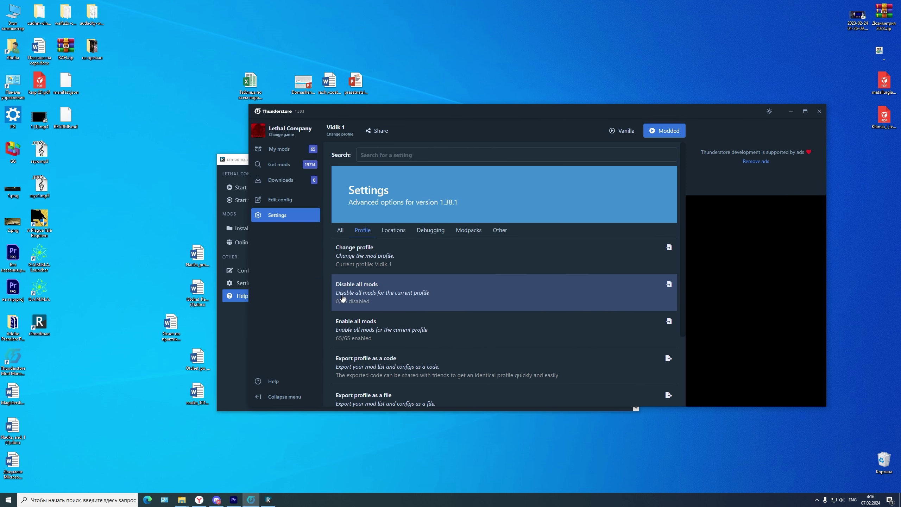